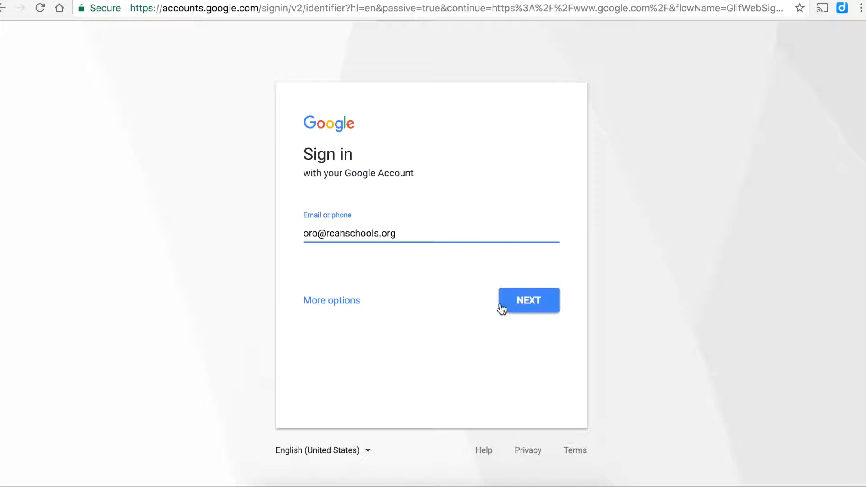
Finish signing in to Google, declining to save the password and completing the recovery options check.
click(501, 310)
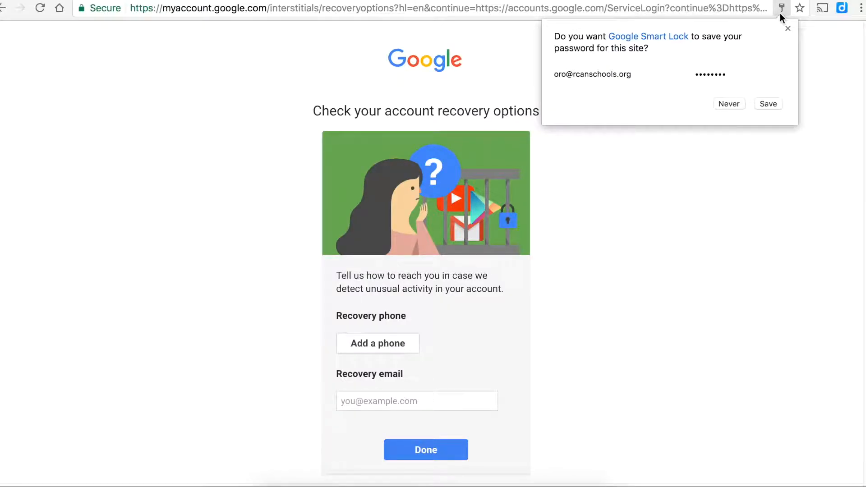
click(788, 28)
click(445, 441)
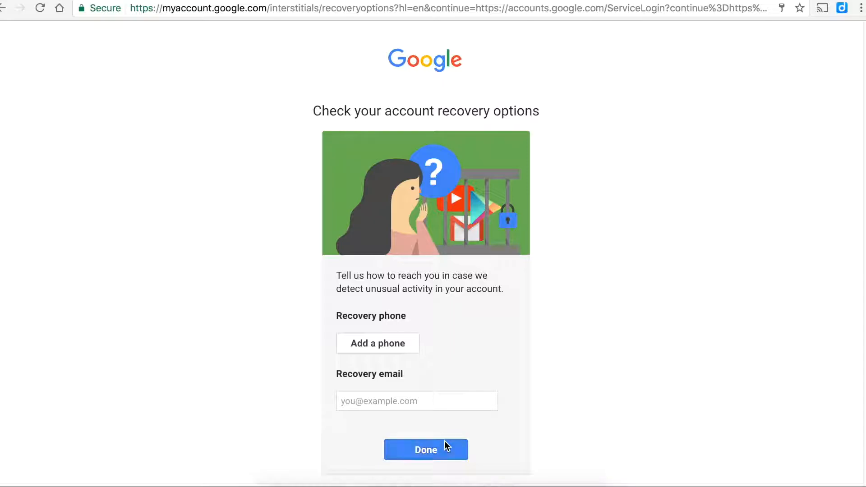
click(313, 9)
In Google Drive, create a folder named CollaborativeProjects in My Drive and open it.
text(drive.goog)
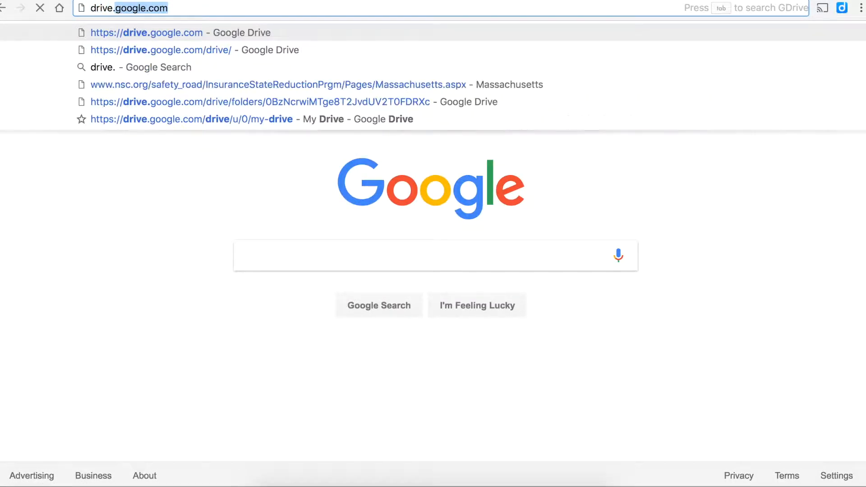
text(le.)
key(Return)
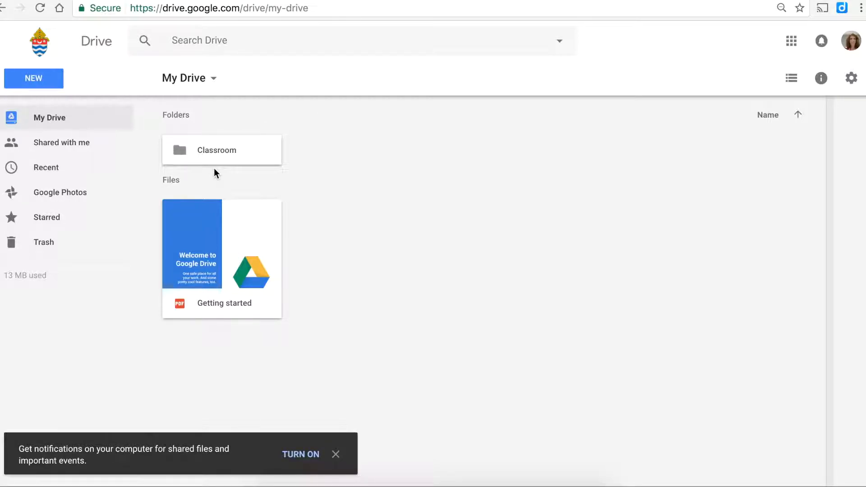
click(48, 83)
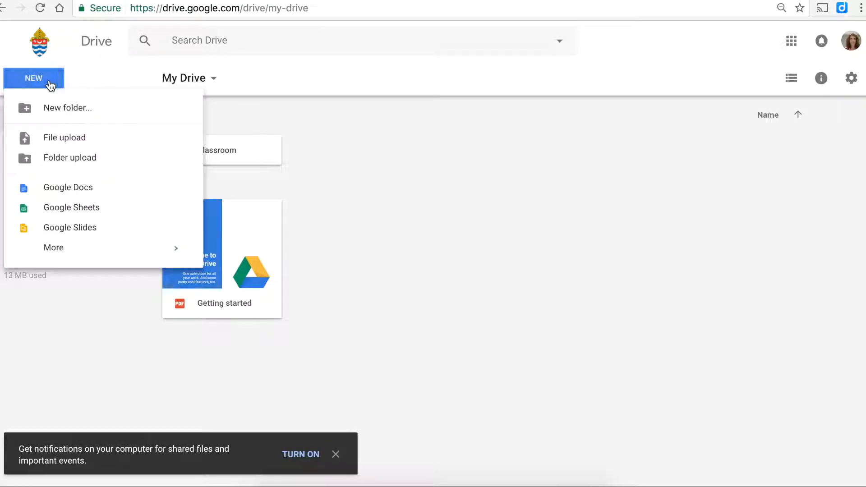
click(51, 112)
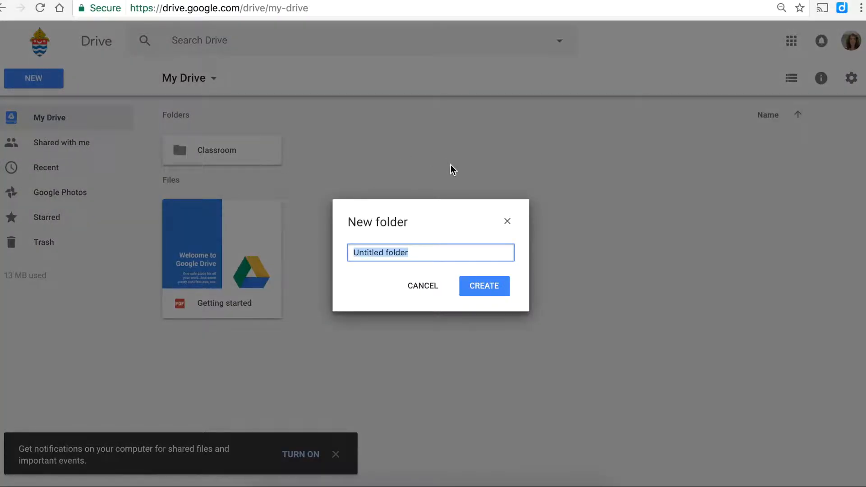
text(Collabora)
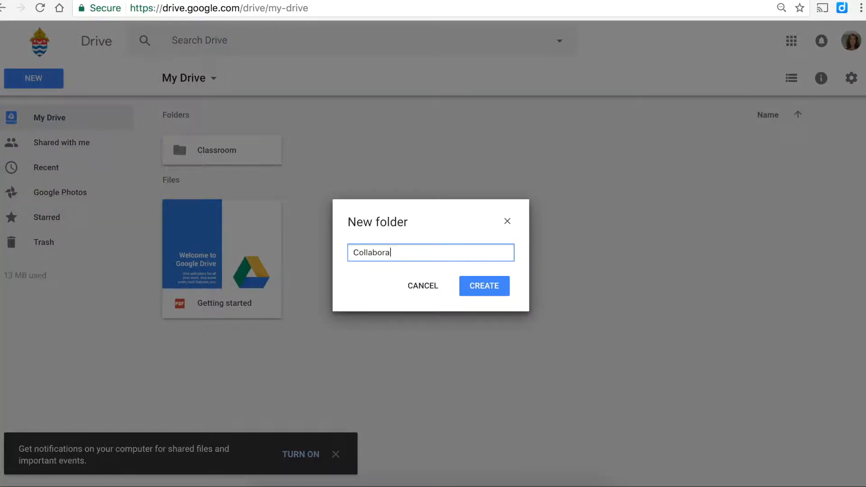
text(tiveProjects)
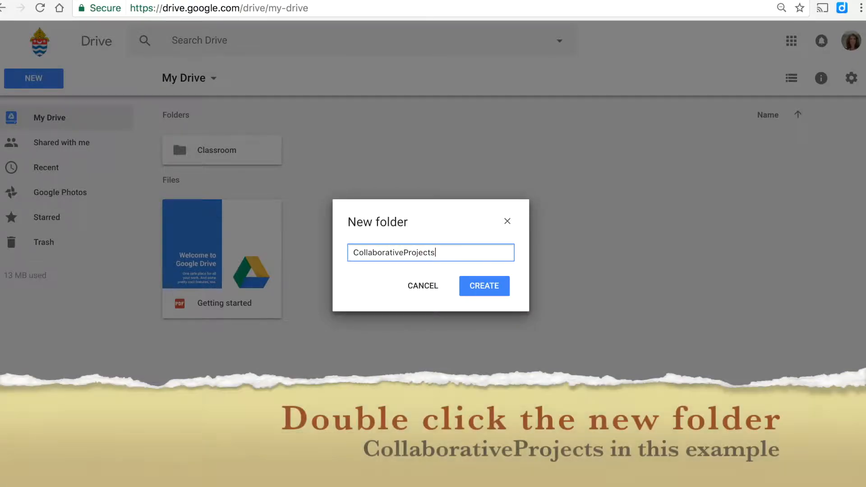
click(494, 291)
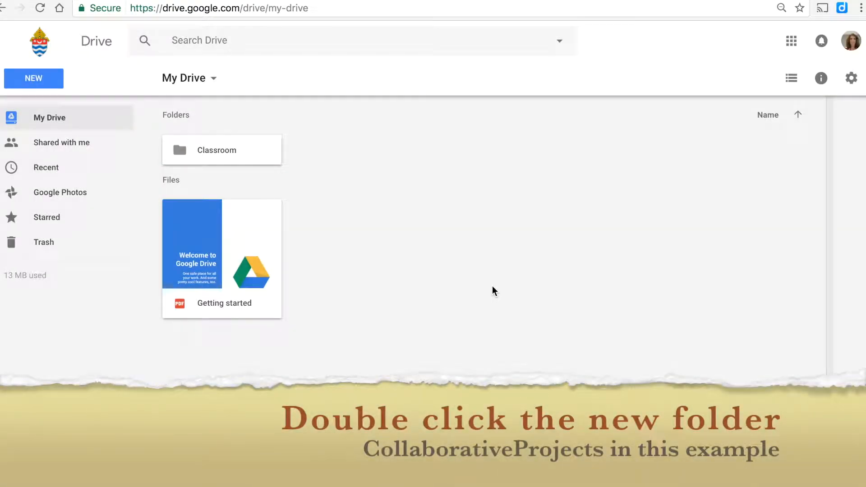
double_click(378, 138)
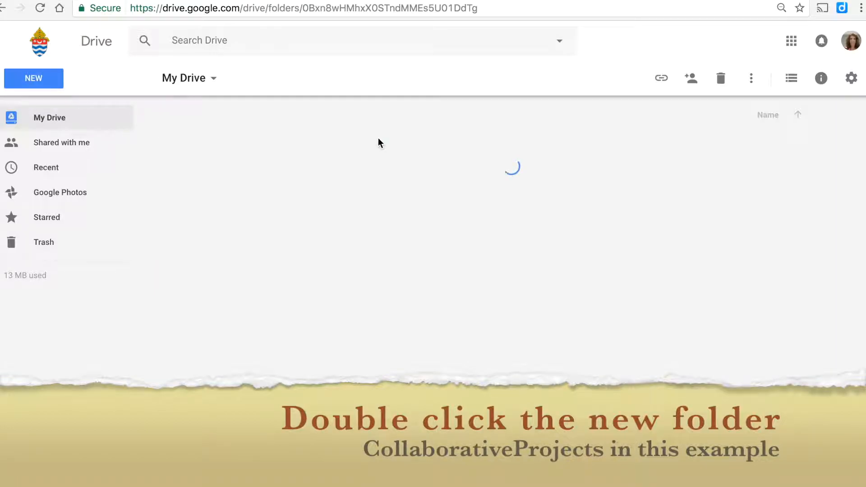
click(336, 454)
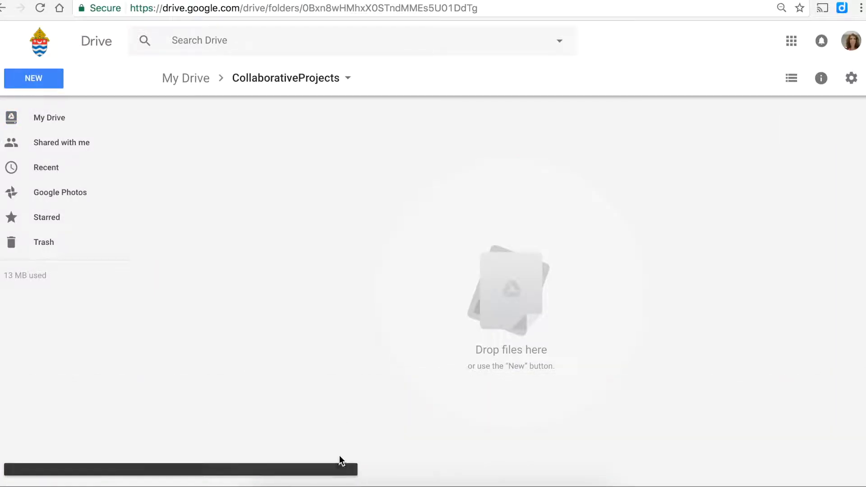
Create a new Google Form inside CollaborativeProjects and dismiss the new Forms introduction.
click(51, 85)
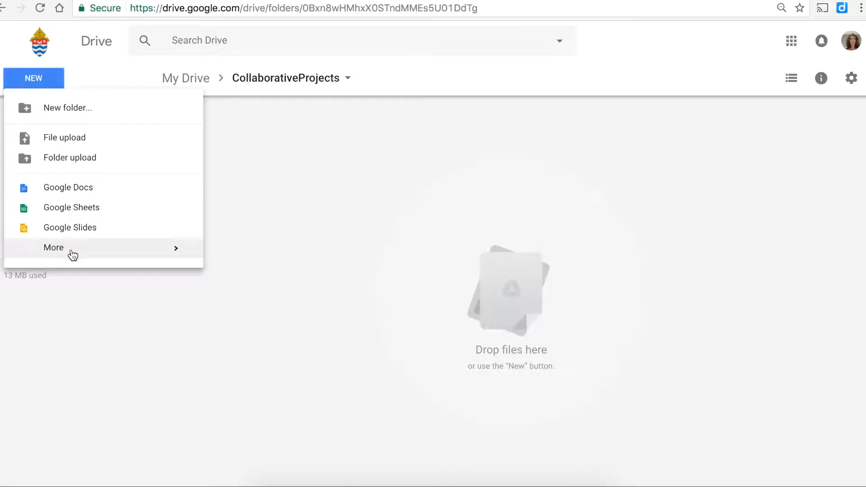
mouse_move(72, 255)
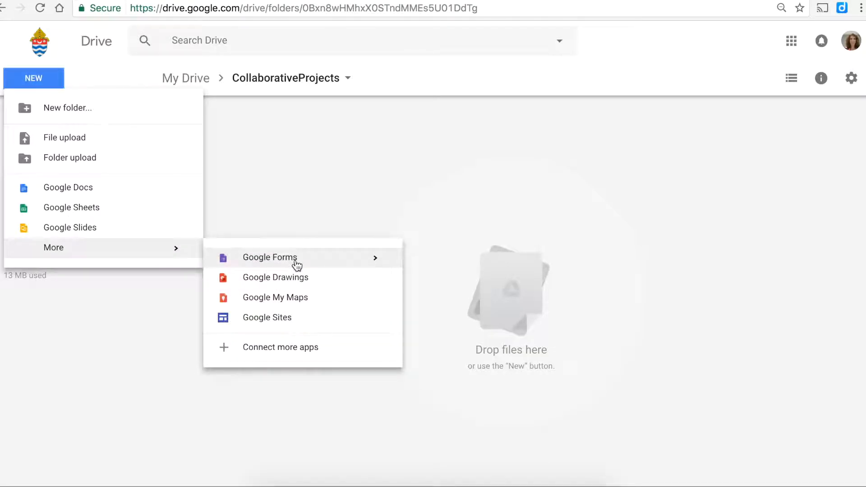
click(297, 265)
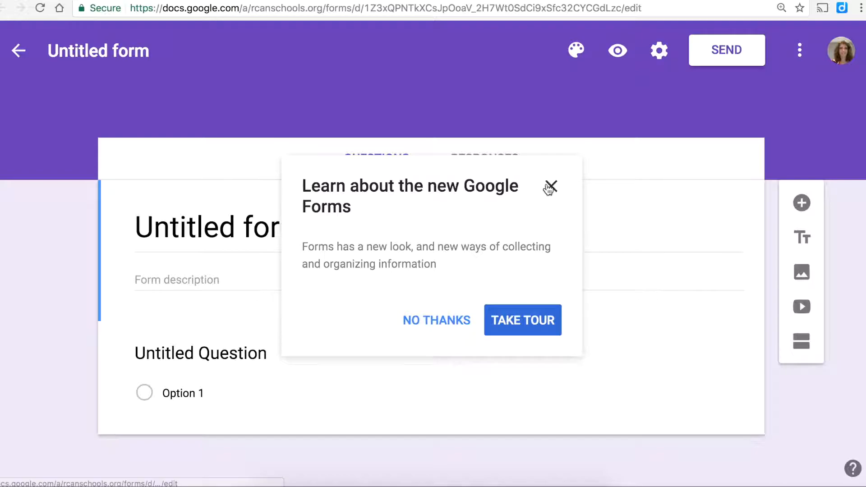
click(551, 186)
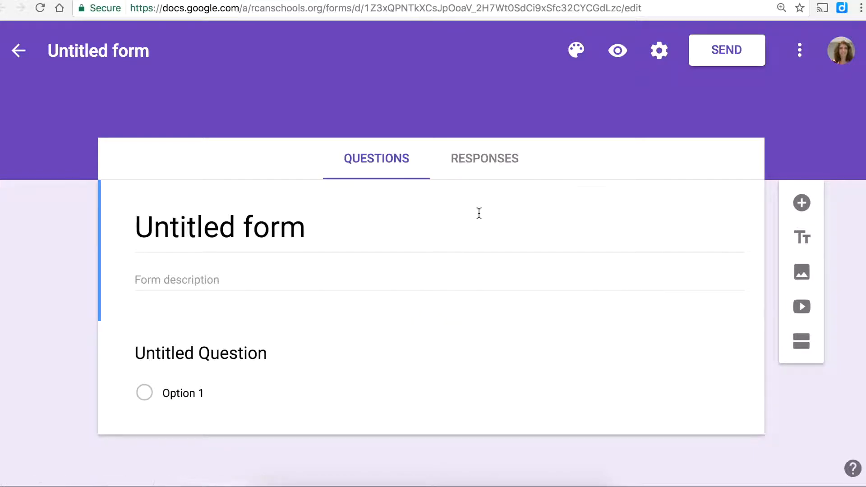
Title the form '2017 Story Project' and rename the Drive file to match.
click(205, 232)
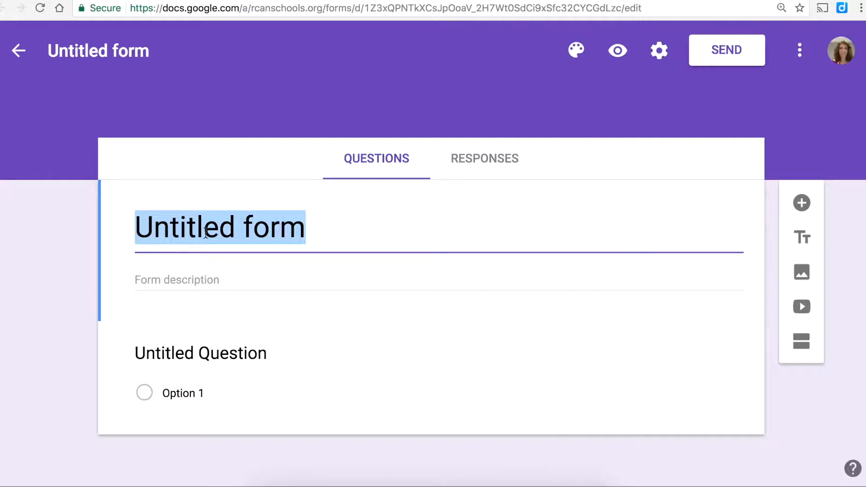
text(2017)
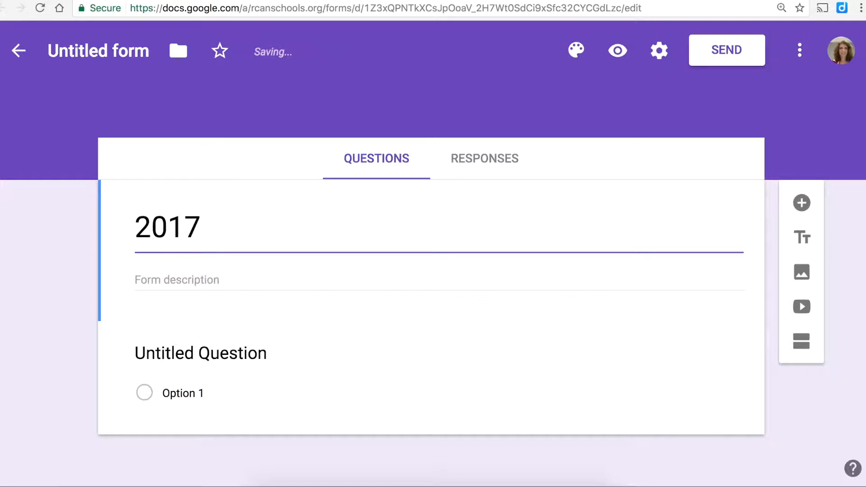
text( Story)
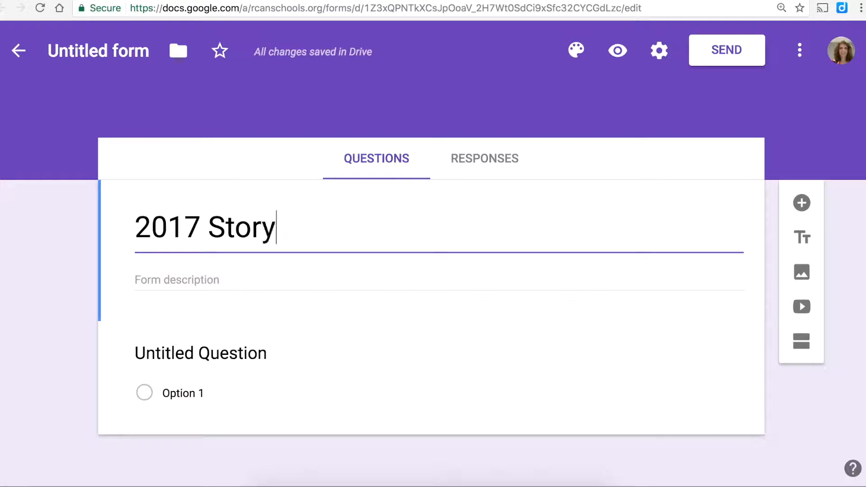
text( Project)
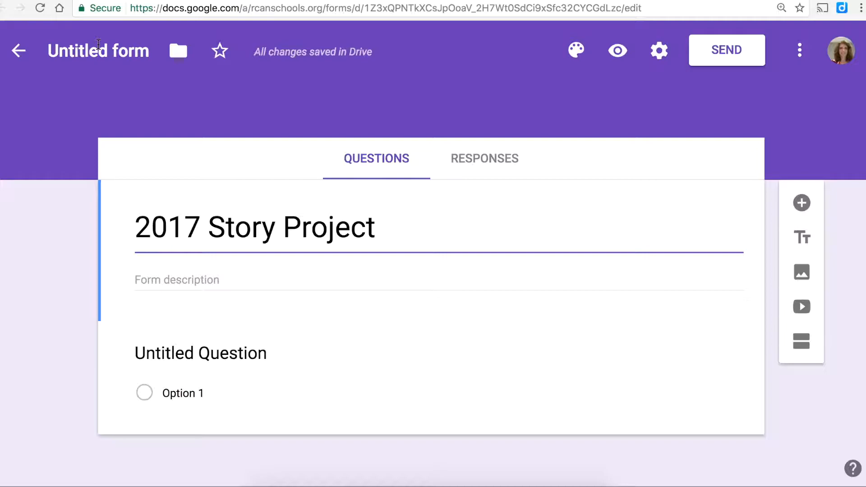
click(99, 43)
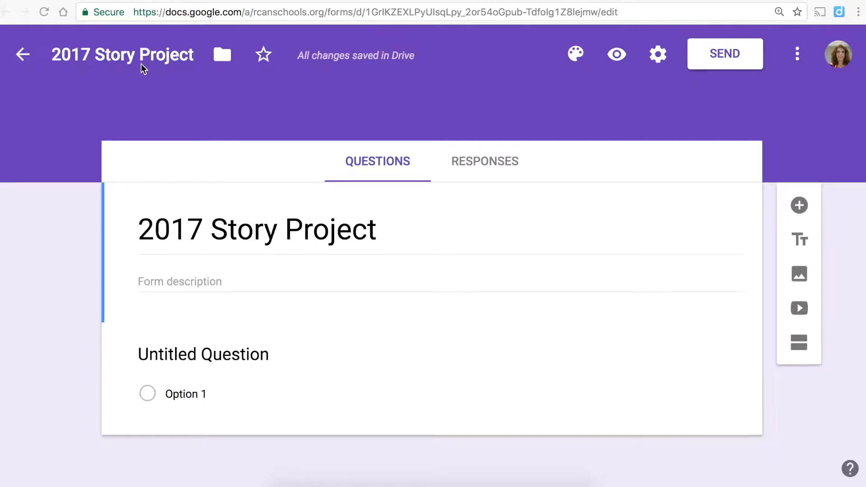
Paste the class-registration form description and the teacher-name text as the first question.
click(206, 282)
text(This form can be used multiple times to register classes for the http://rcanstories.wikispaces.com/home project.)
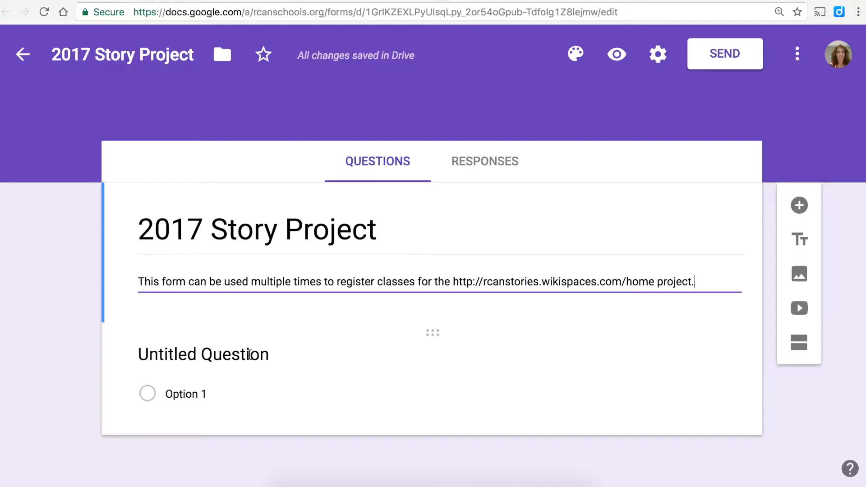
click(216, 359)
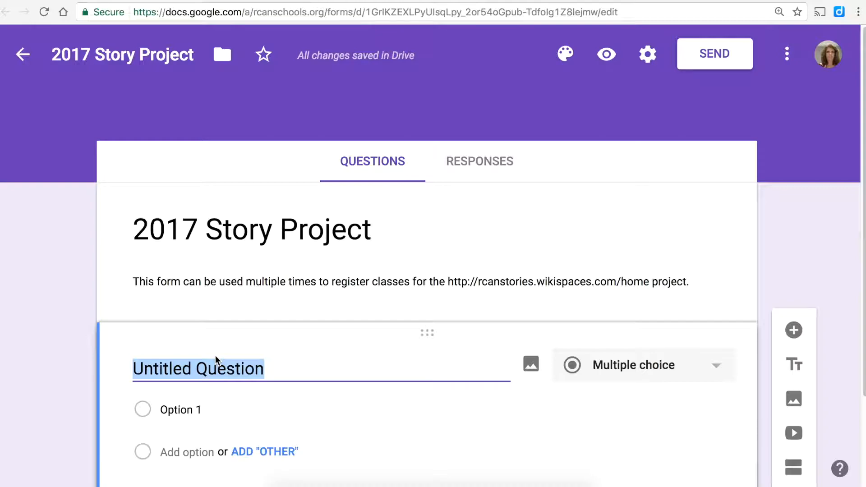
text(Name of teacher participating with students to write a collaborative story)
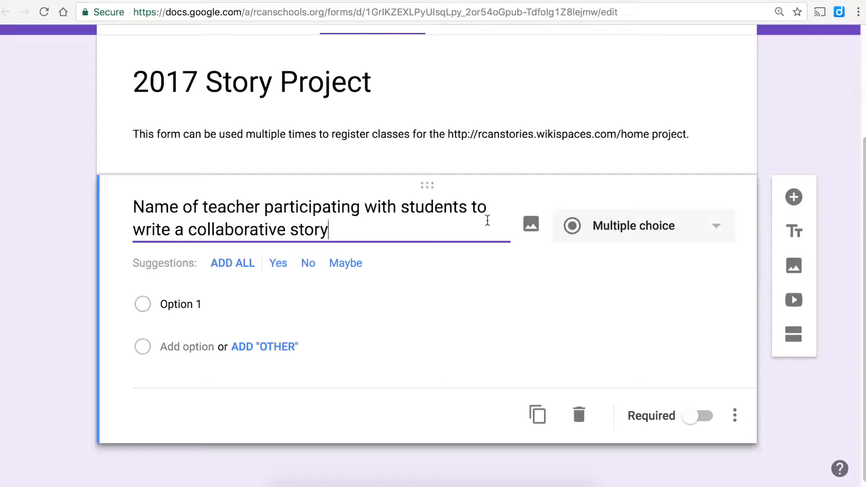
Make the teacher-name question short answer with an example name as its description.
click(717, 229)
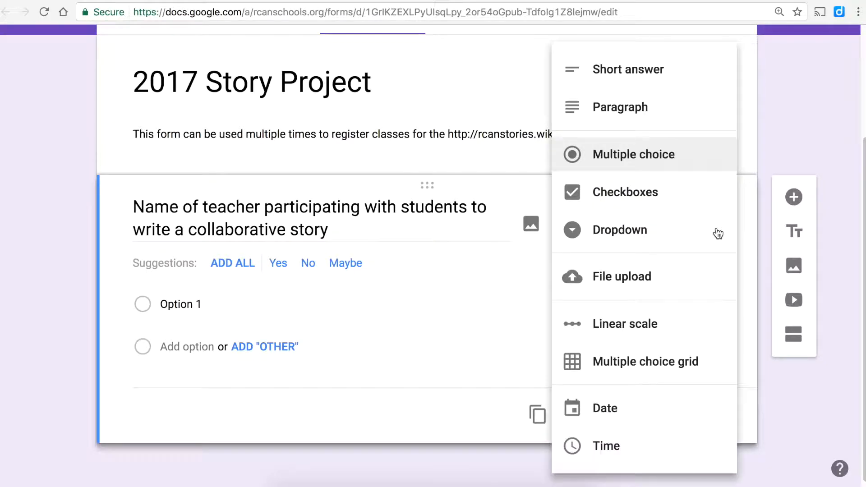
click(690, 79)
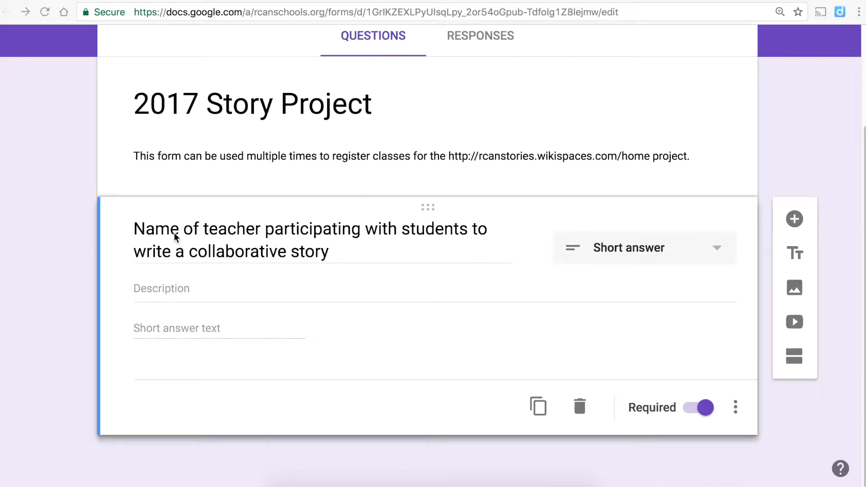
click(177, 292)
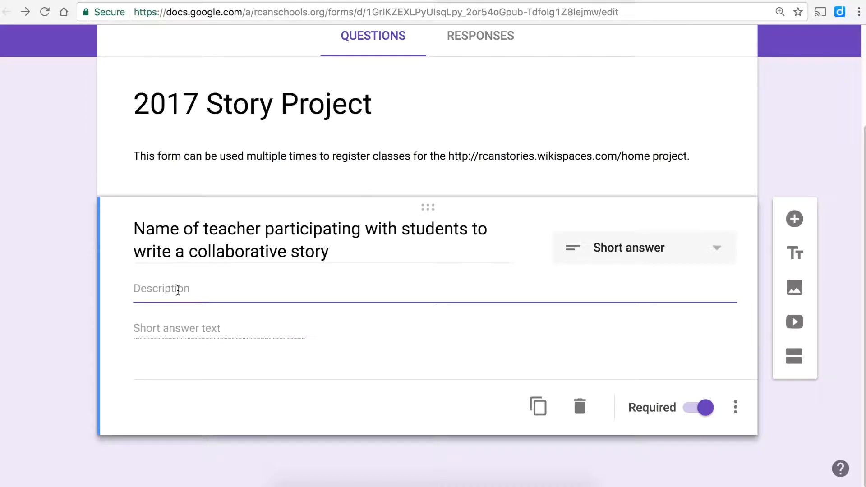
text(For example: Ann Oro or Mrs. Ann Oro)
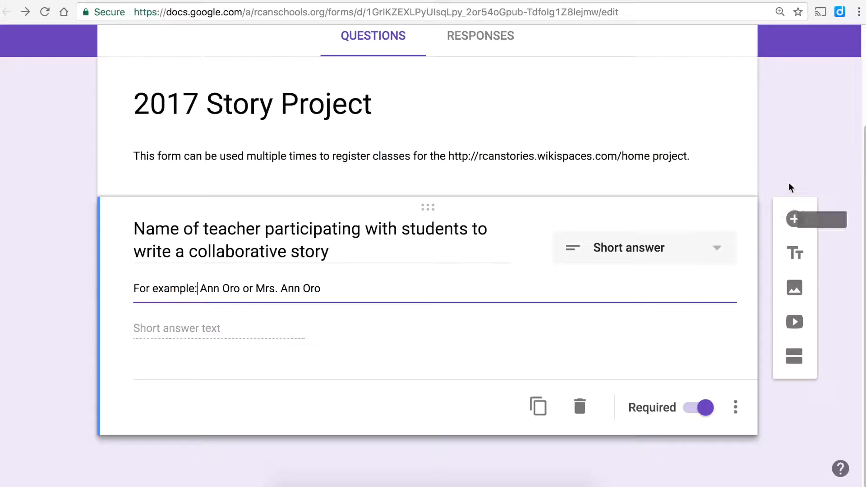
click(795, 221)
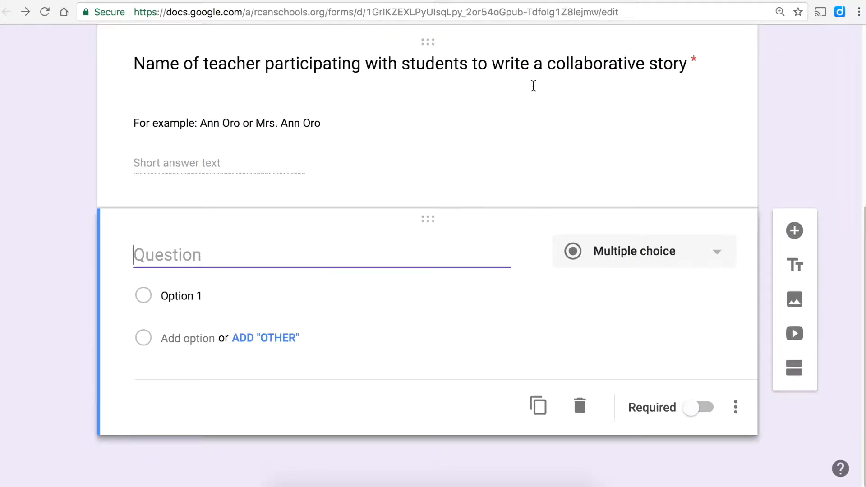
text(Teacher's email address)
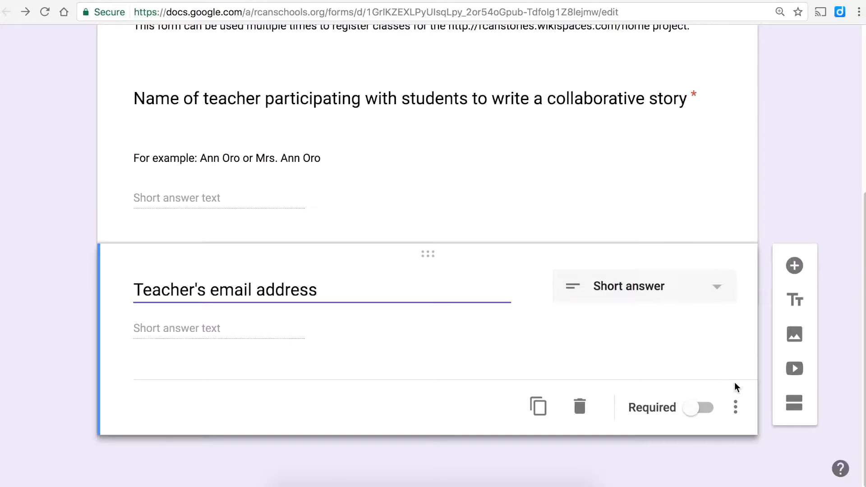
click(715, 410)
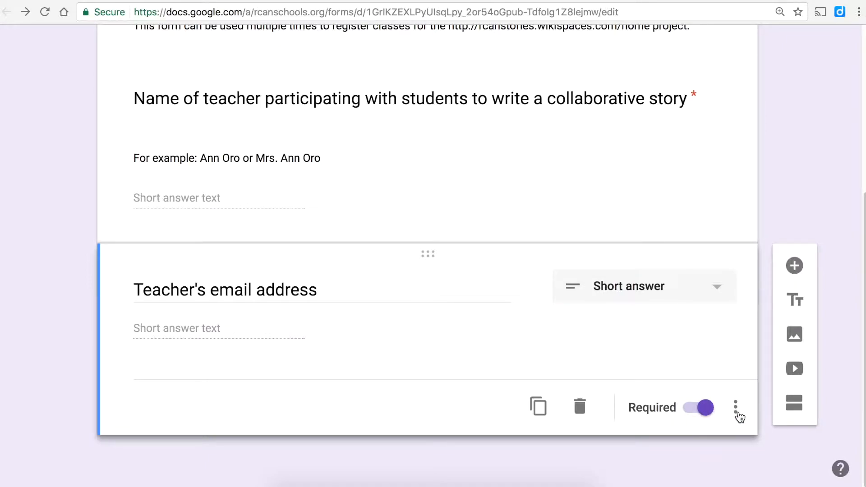
click(793, 265)
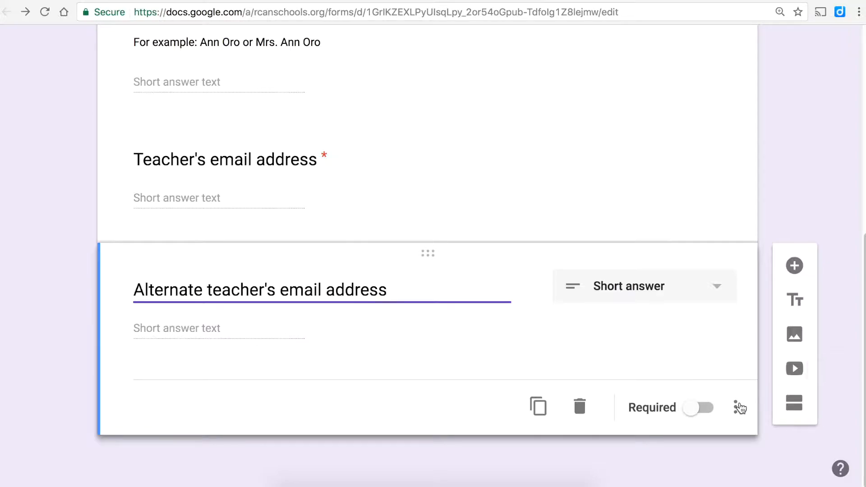
click(703, 414)
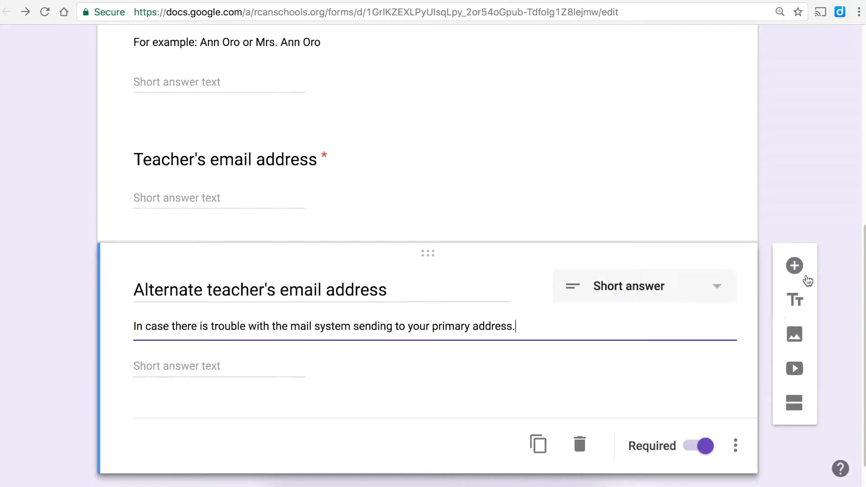
Add a required School name question and a required short-answer 'Town in which school in located' question.
click(795, 266)
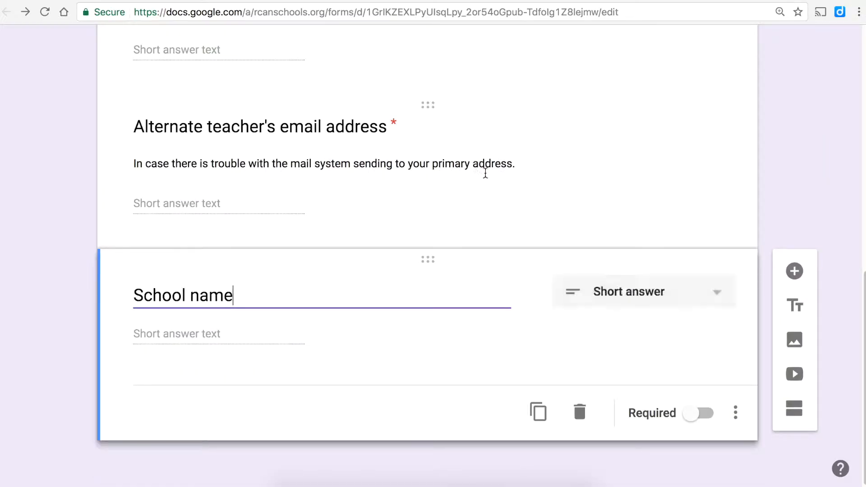
click(714, 423)
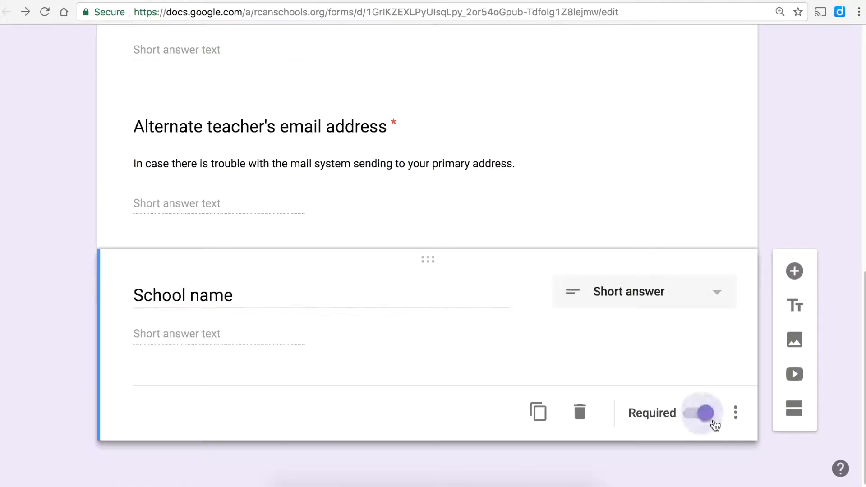
click(795, 272)
text(Town in which school in located)
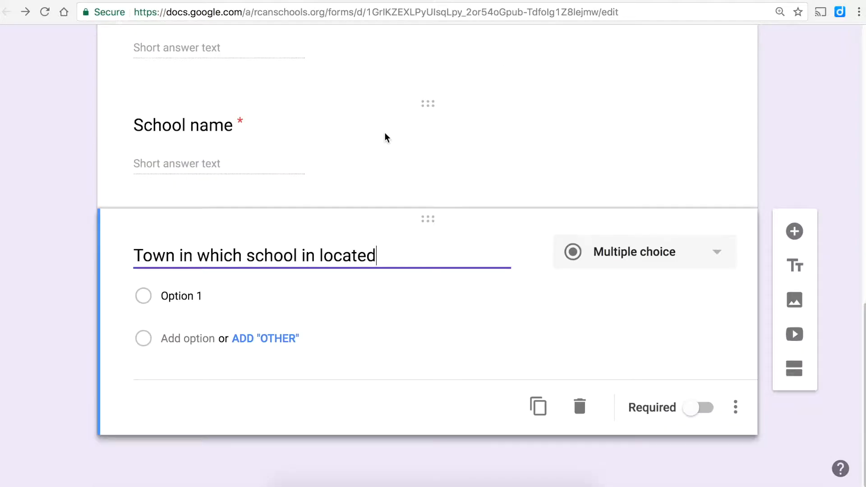
click(691, 256)
click(671, 80)
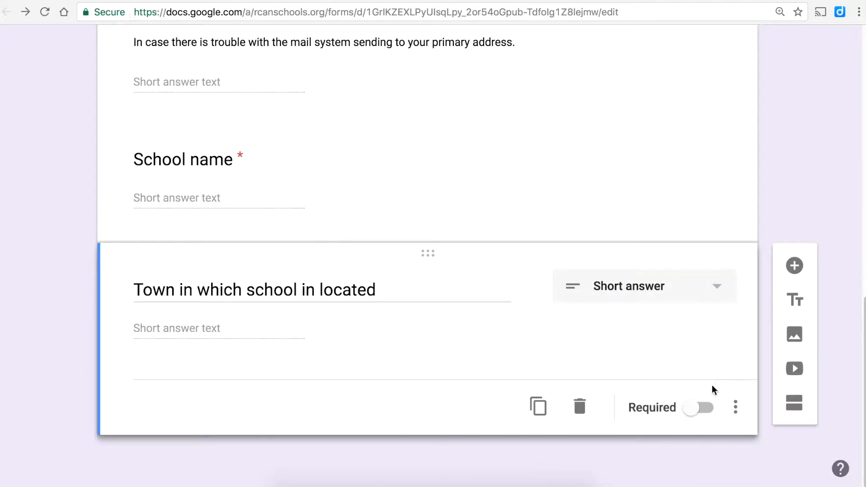
click(705, 408)
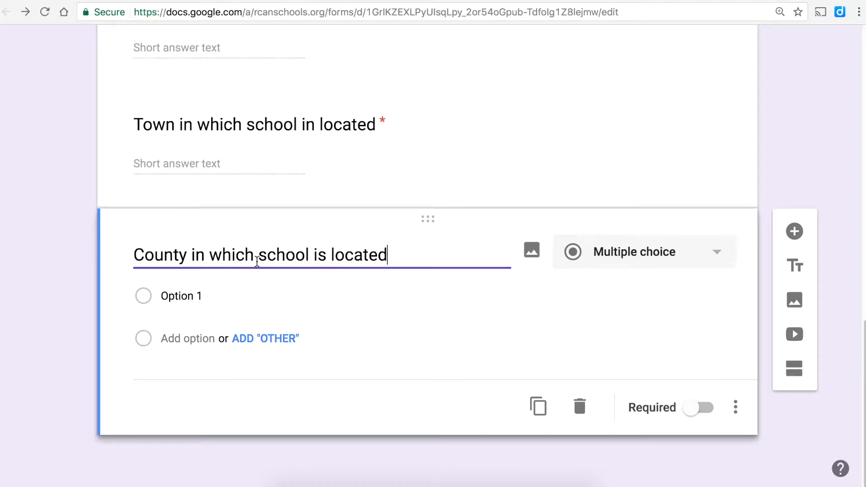
Give the County question choices Bergen, Essex, Hudson, Union and Other, and make it required.
click(187, 294)
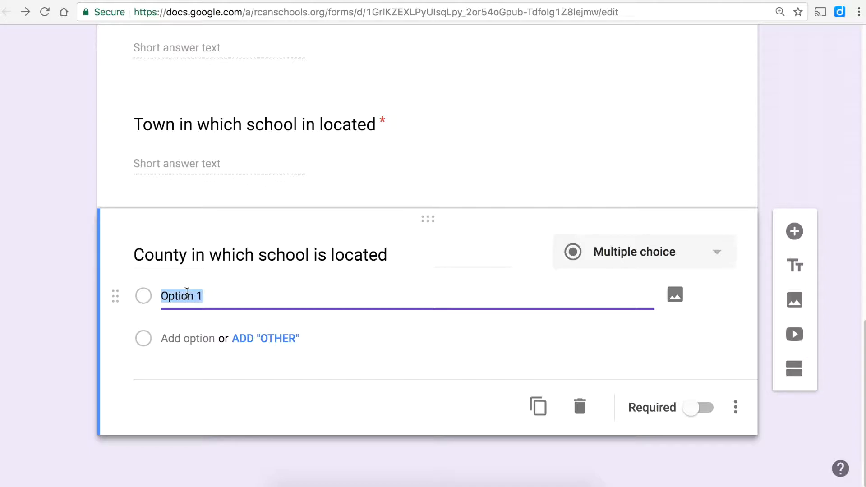
text(Bergen)
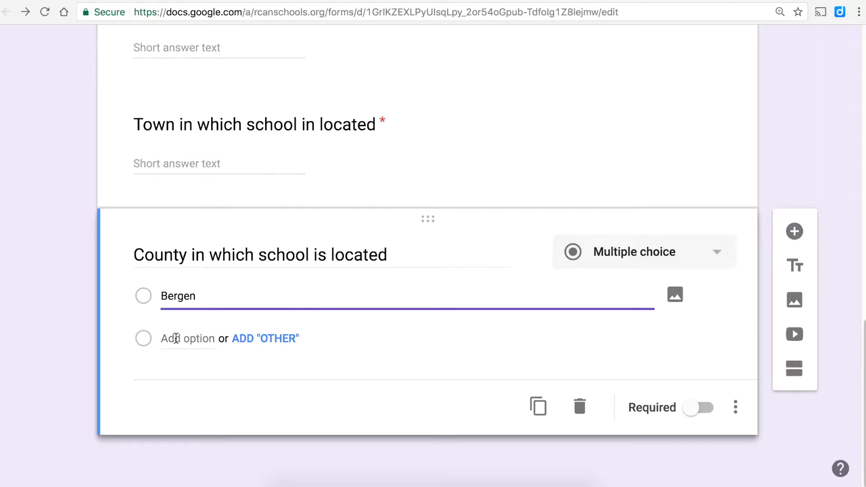
click(176, 338)
text(Essex)
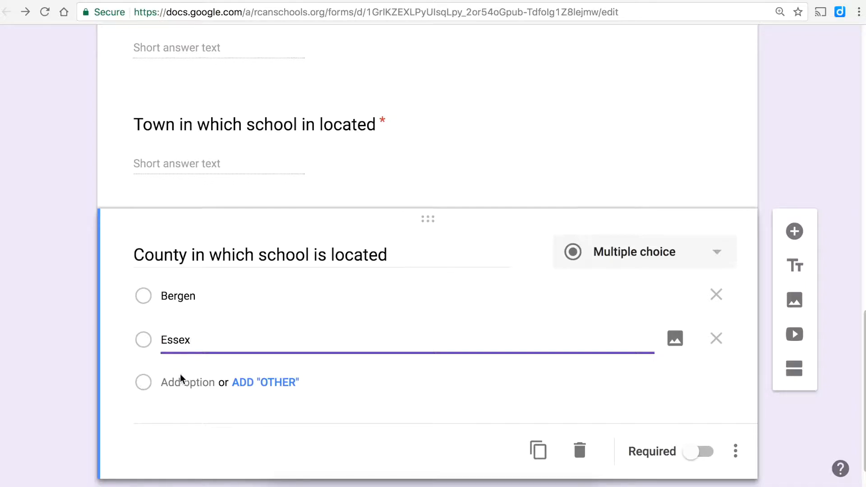
click(178, 382)
text(Hudson)
click(193, 427)
text(Union)
scroll(428, 270, down, 3)
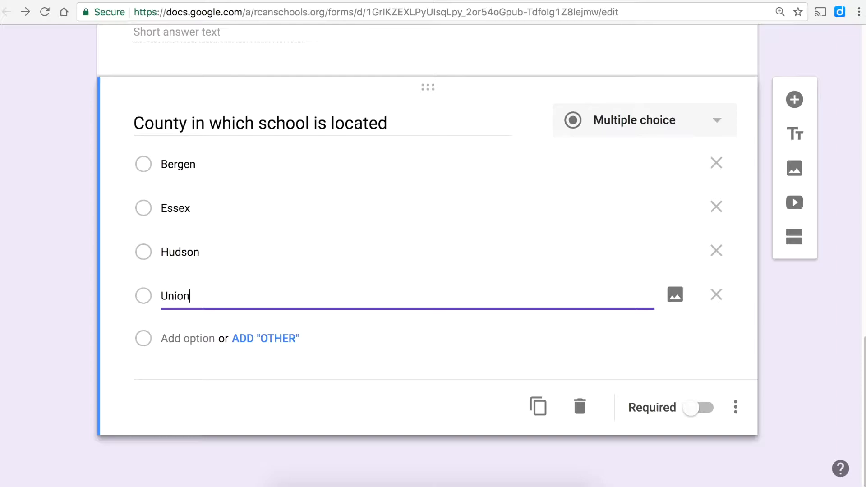
click(273, 340)
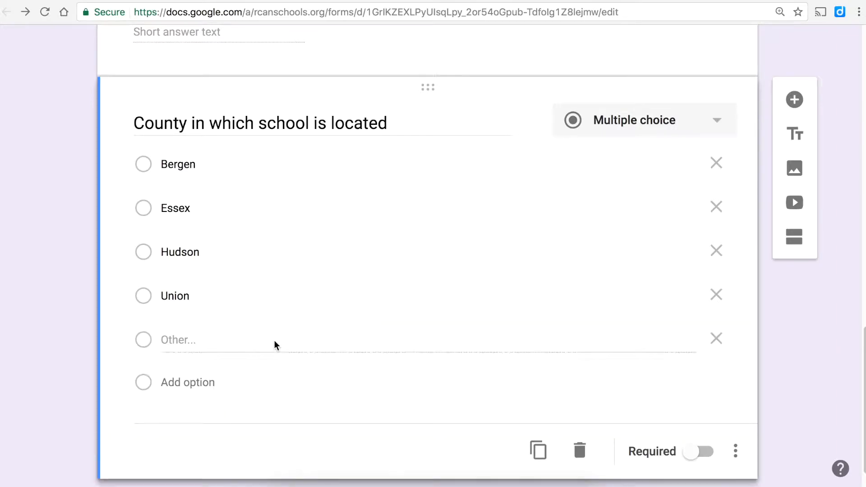
scroll(275, 341, down, 2)
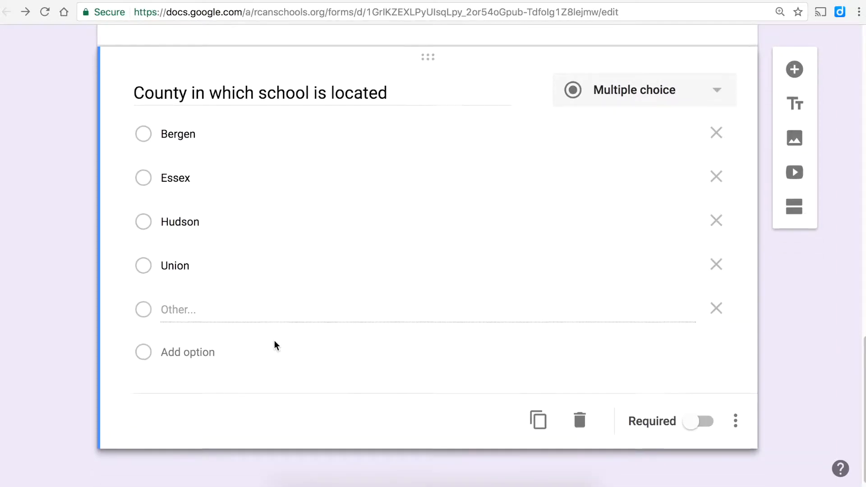
click(703, 410)
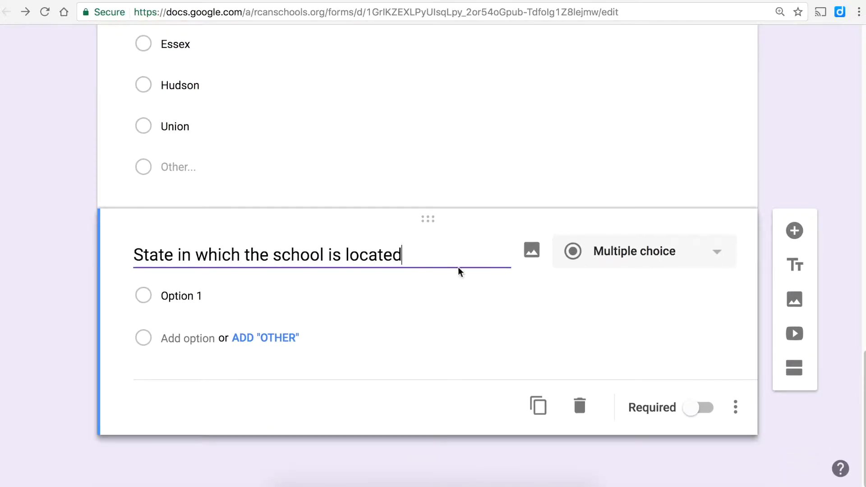
Make the State question an optional short answer with a description for schools outside Newark or the US.
click(618, 262)
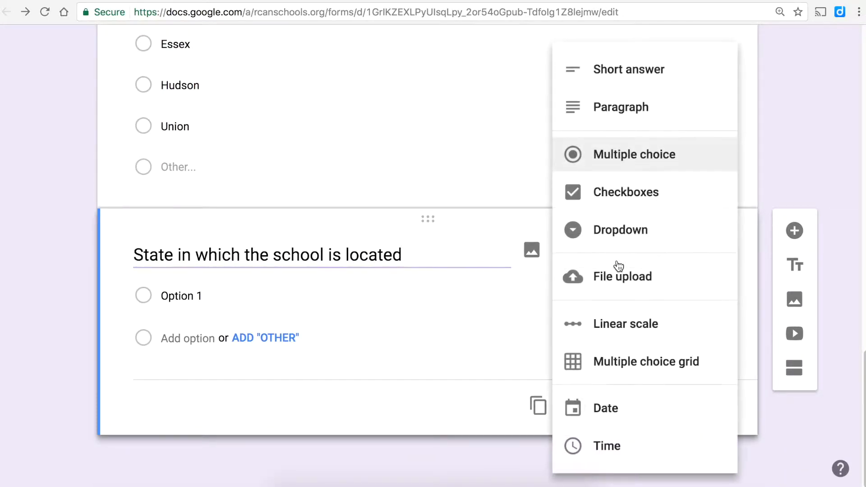
click(633, 73)
click(705, 408)
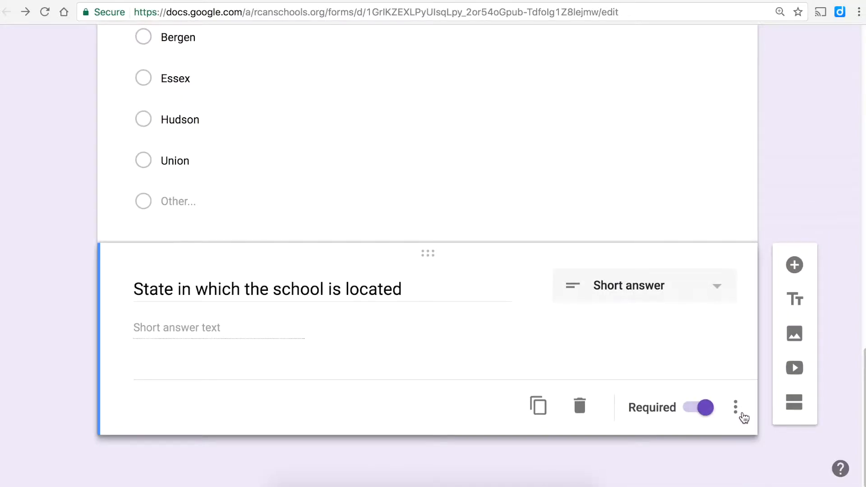
click(736, 408)
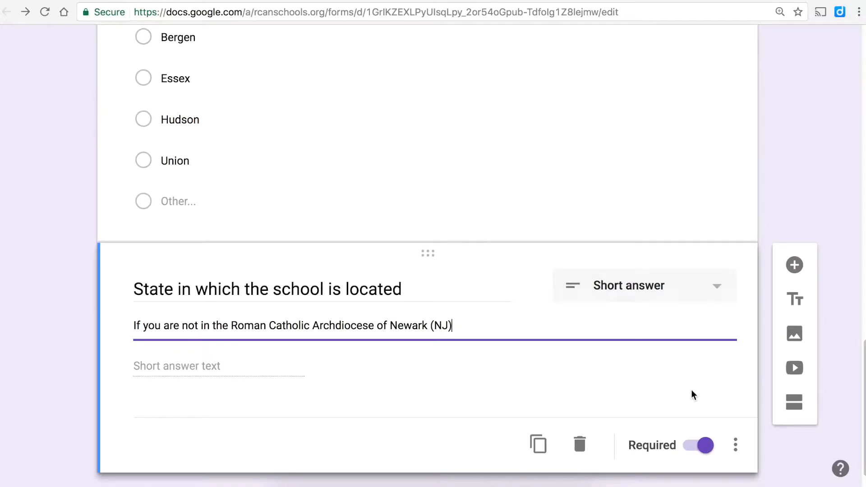
click(689, 451)
scroll(688, 457, down, 2)
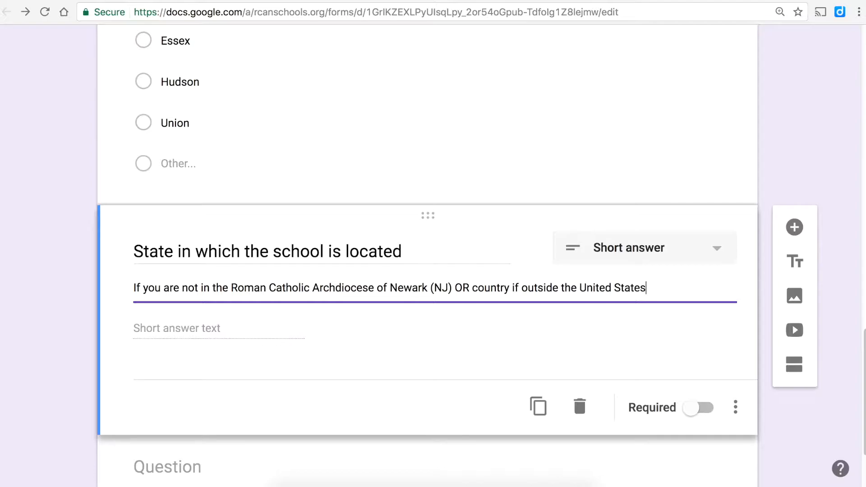
Delete the stray empty question and paste the grade-level question title into the remaining one.
click(795, 225)
scroll(475, 69, down, 6)
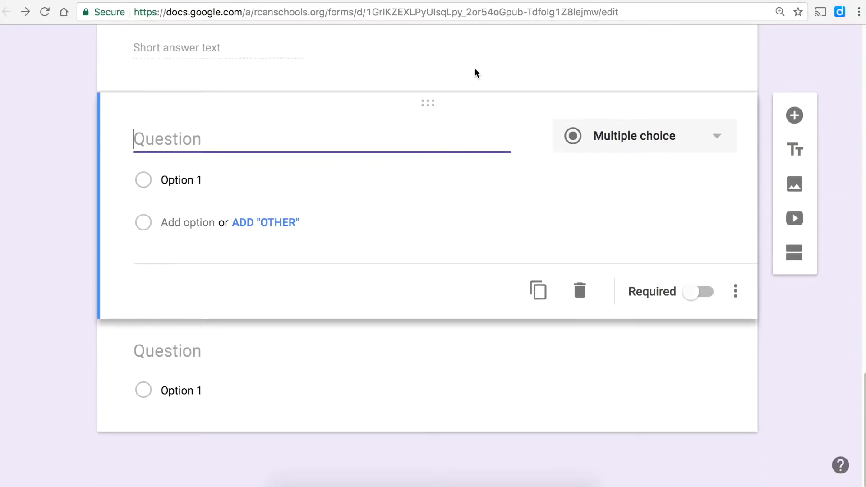
click(579, 299)
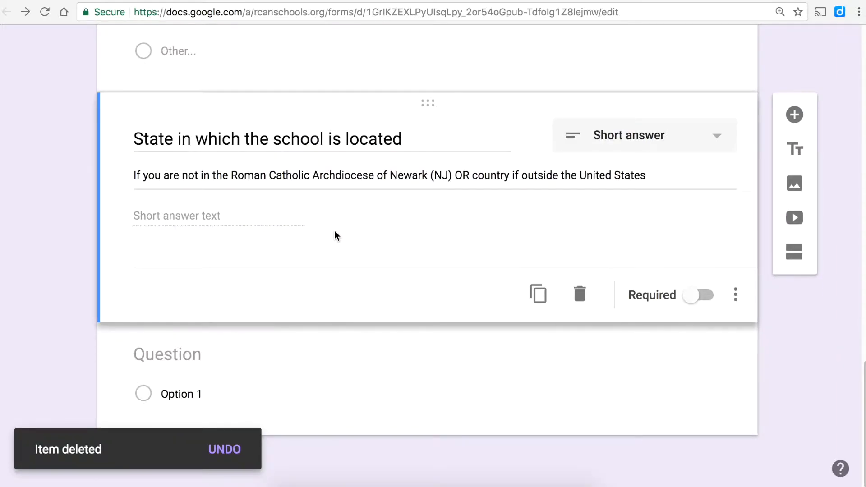
click(191, 362)
text(What grade level is participating with this teacher?)
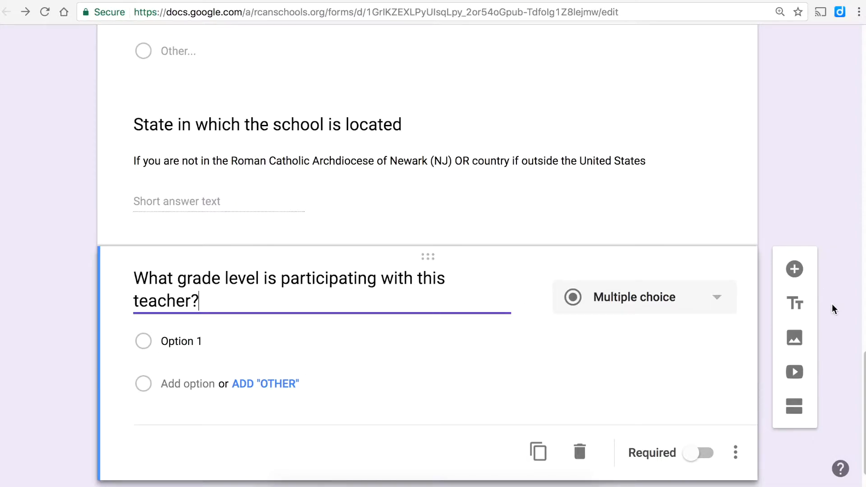
Add a description to the grade-level question noting multiple grades need another form.
click(736, 453)
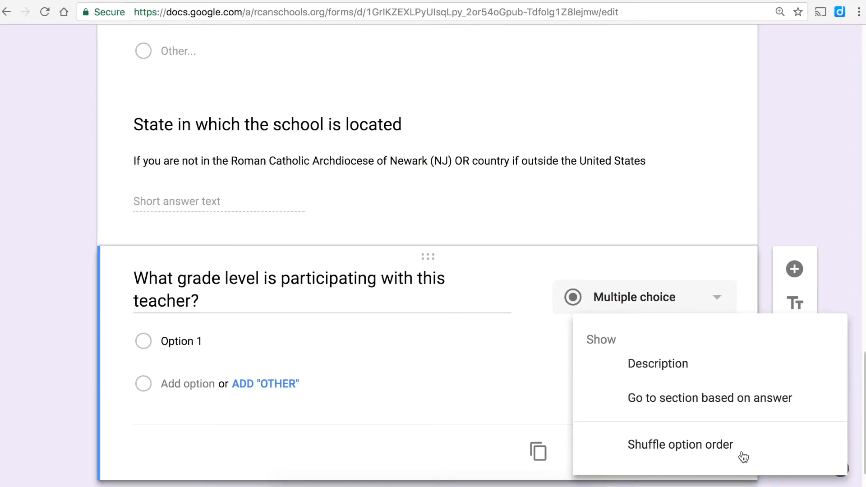
click(708, 375)
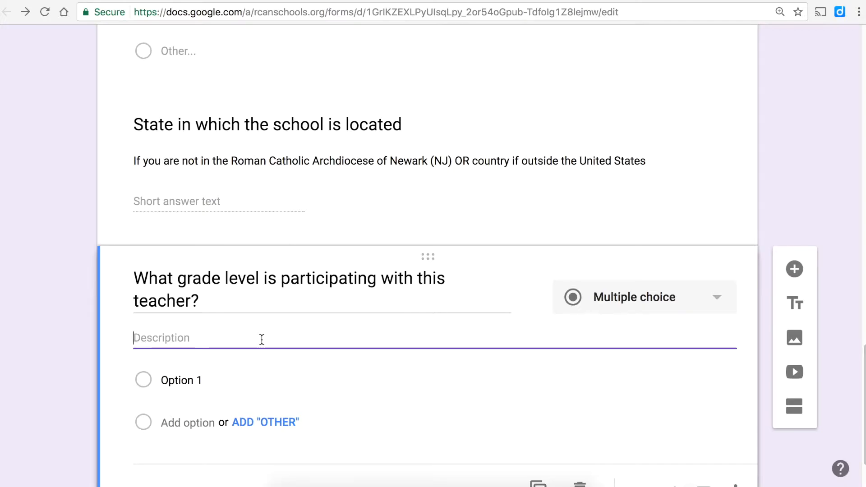
text(Please complete another form if you are working with multiple grade levels.)
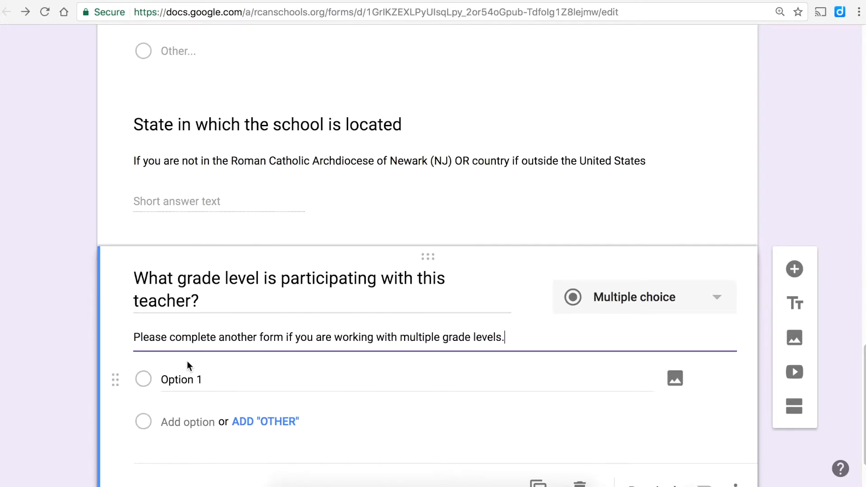
scroll(186, 361, up, 5)
click(186, 315)
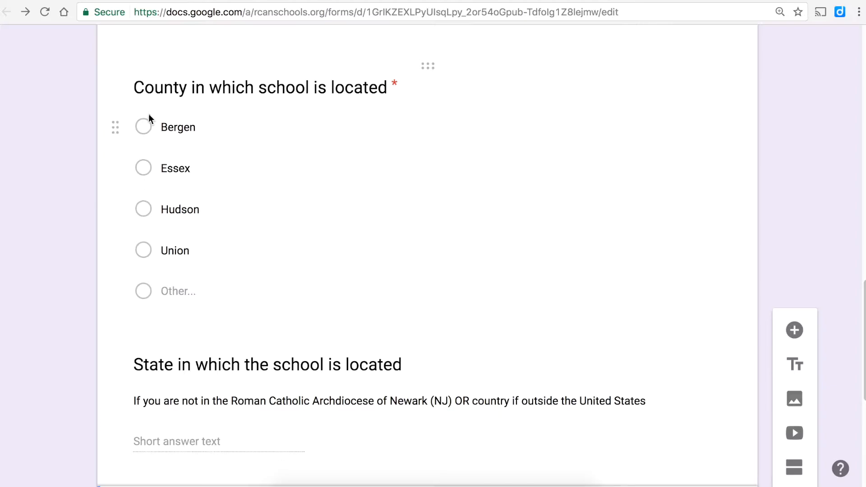
scroll(150, 277, down, 7)
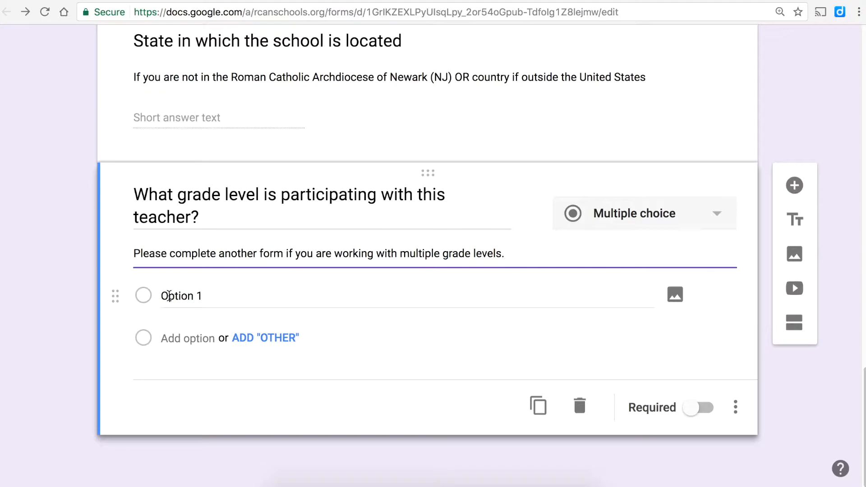
Enter PreK as the first grade choice, keeping the question multiple choice.
click(169, 295)
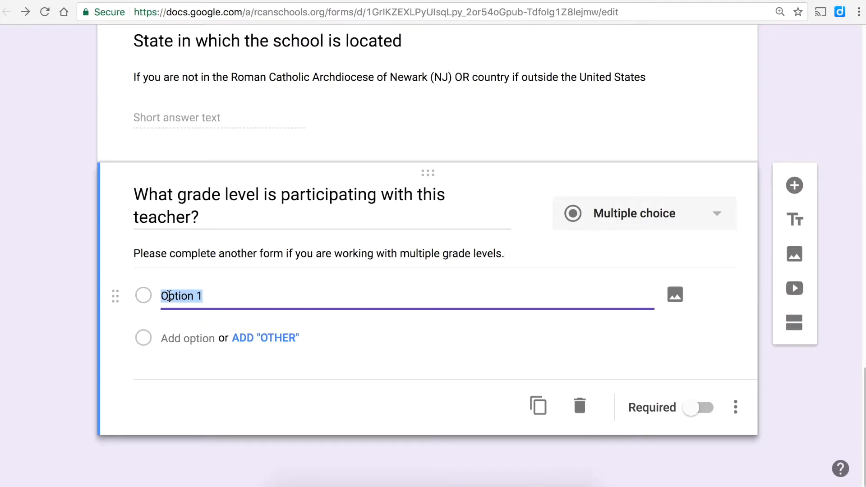
text(Prek)
key(BackSpace)
text(K)
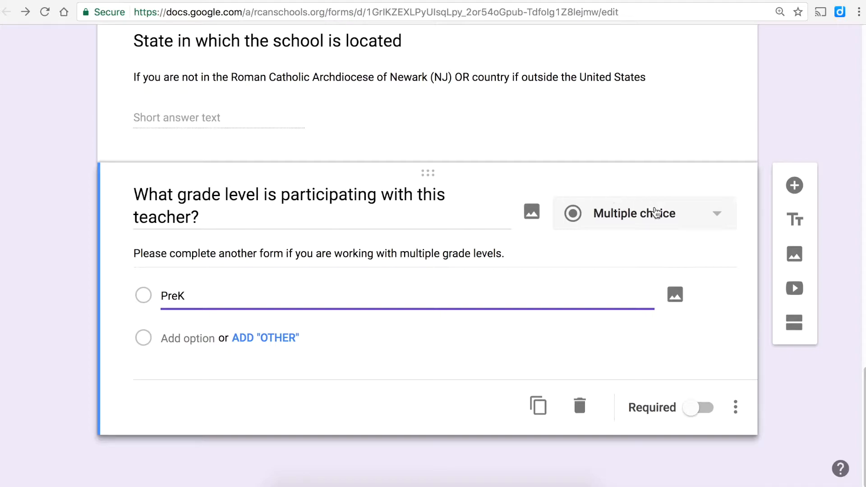
click(695, 220)
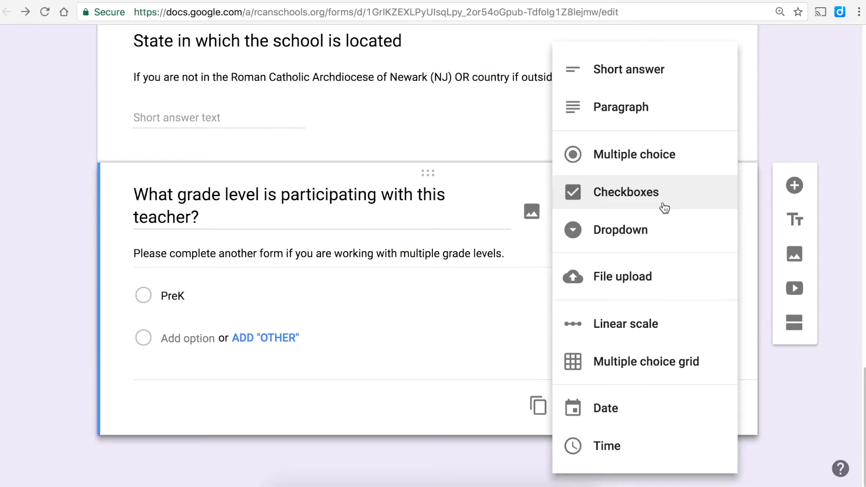
click(665, 161)
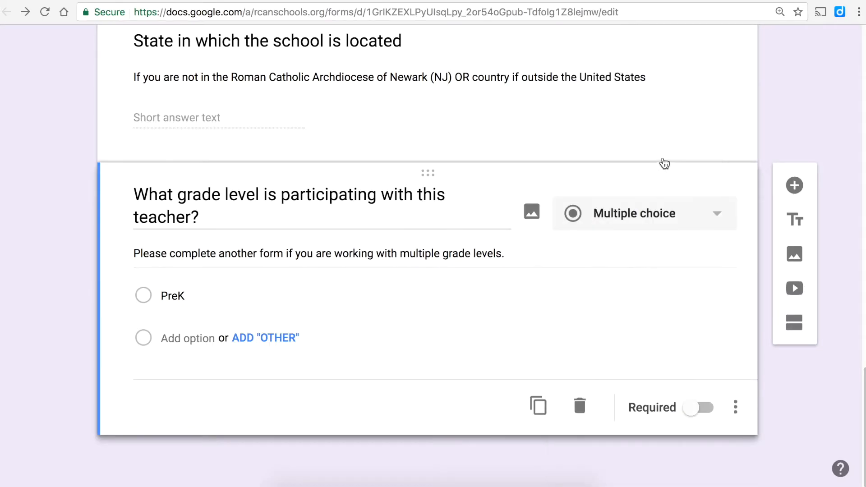
Add Kindergarten, 1st, 2nd and further grade options, and make the grade question required.
click(164, 341)
text(Kinder)
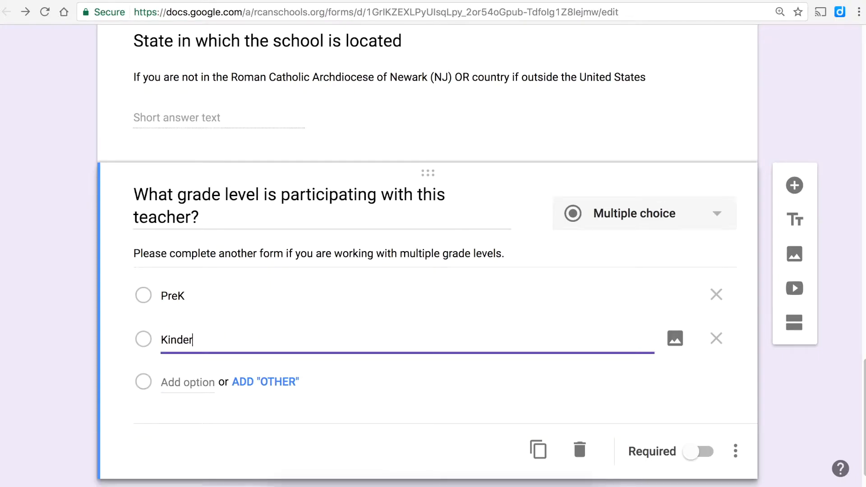
text(garten)
click(178, 382)
text(1st)
click(174, 426)
text(2nd)
click(177, 470)
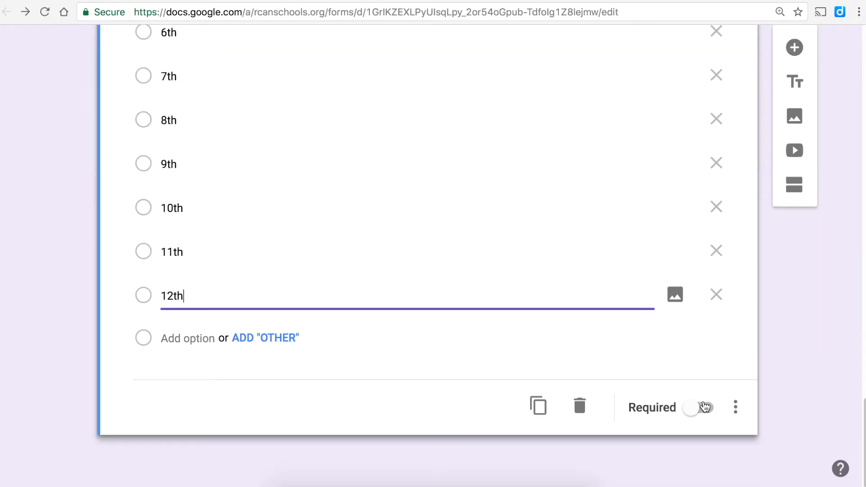
click(699, 407)
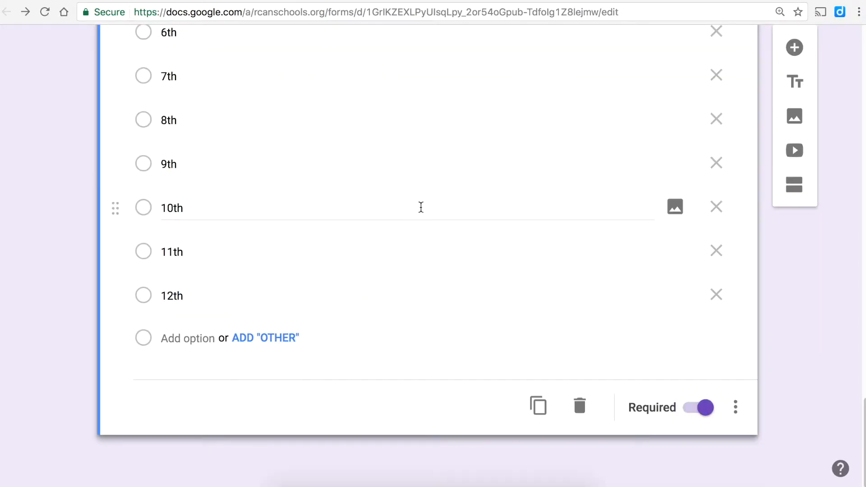
Add a Wikispaces username question described with the shared guest-account note, then a blank question below.
click(795, 48)
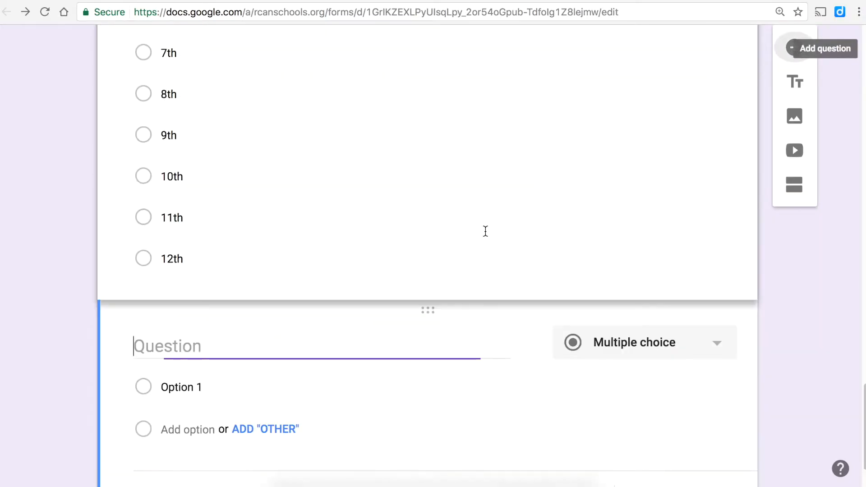
text(If you already have a Wikispaces account, what is the username?)
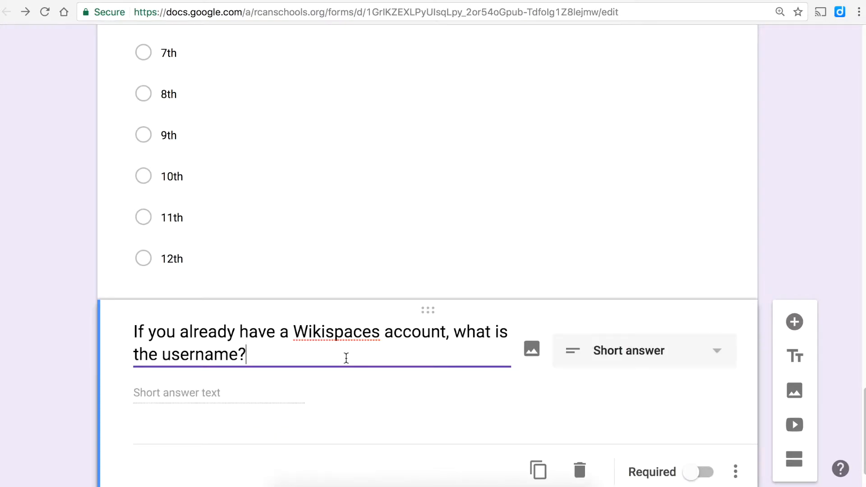
scroll(346, 358, down, 2)
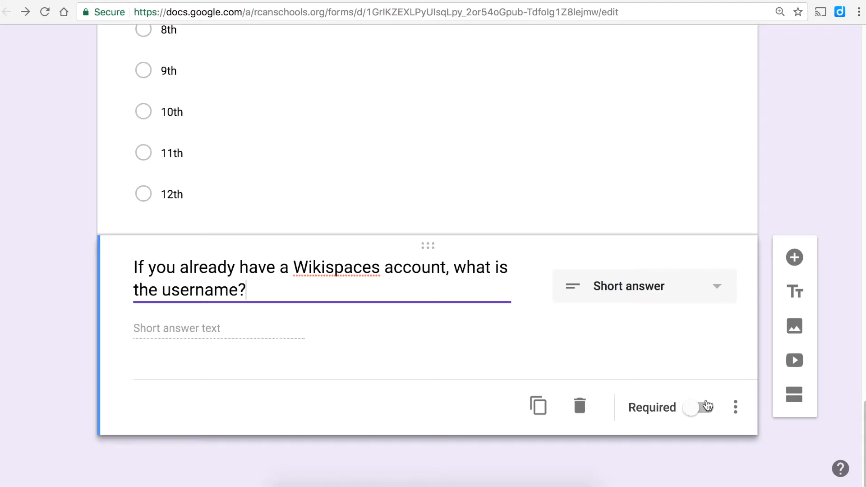
click(736, 410)
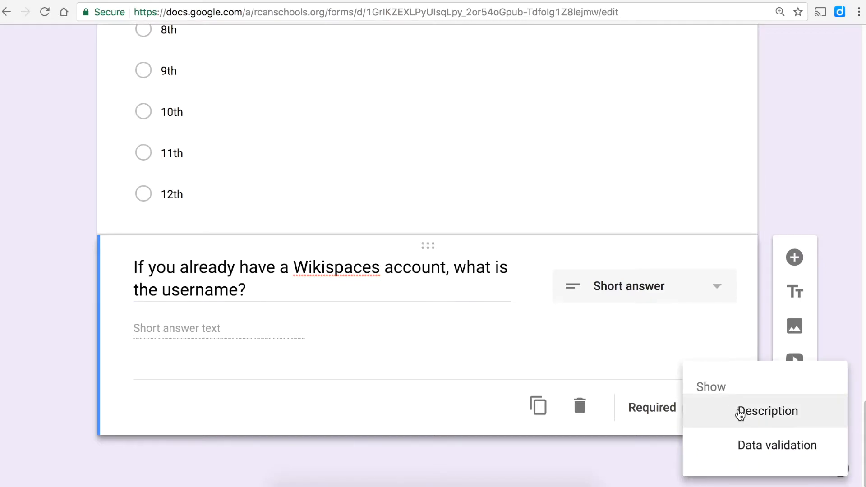
click(738, 416)
text(If you do not have a Wikispaces account I will share a guest account with you.)
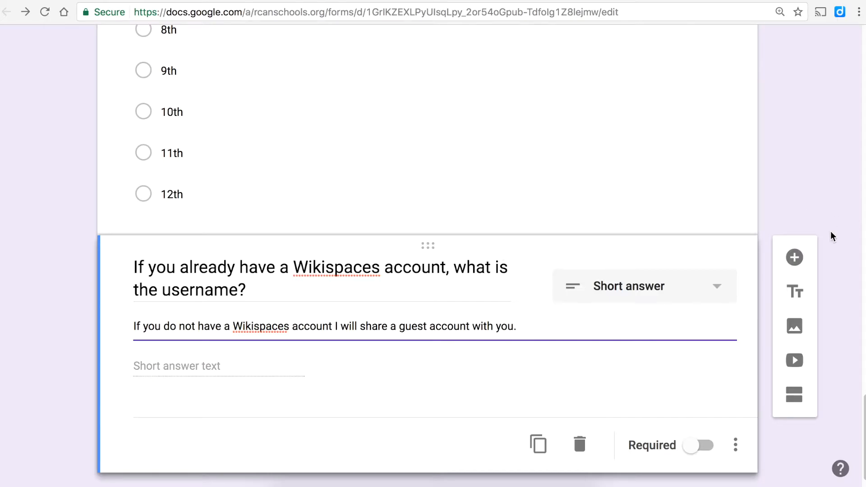
click(795, 258)
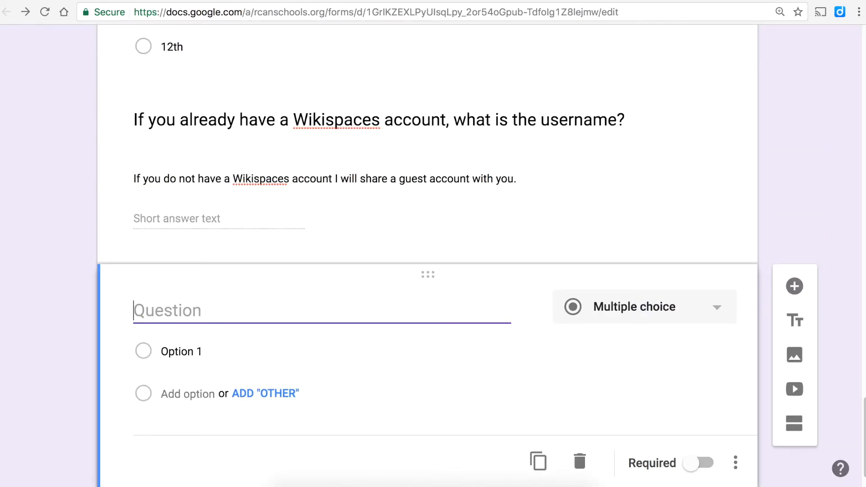
Paste the partner-class video meeting question with choices Yes, No and Undecided, and make it required.
text(Would you like to "meet" the partner class via Skype, Google Hangout, Facetime, or other similar technology?)
scroll(373, 137, down, 3)
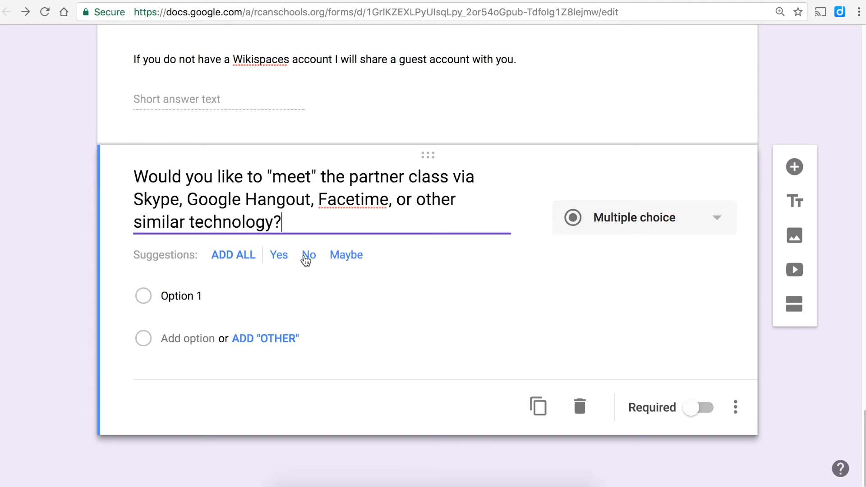
click(199, 293)
text(Yes)
click(171, 339)
text(No)
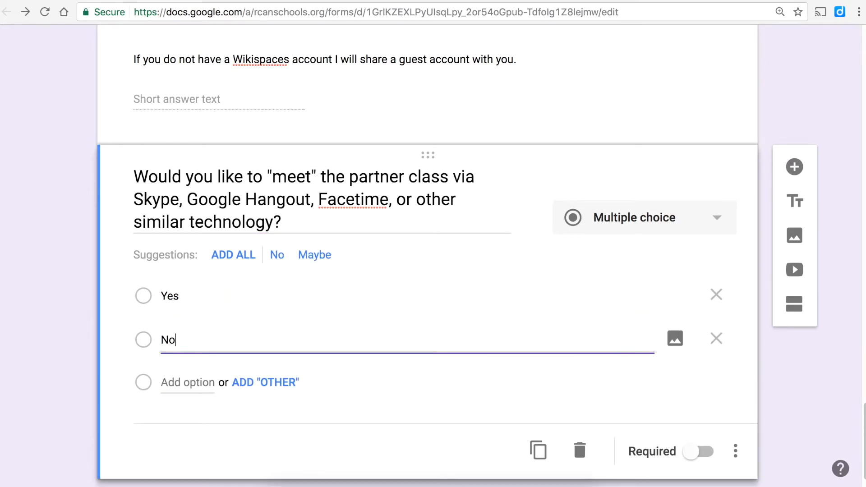
click(191, 383)
text(Und)
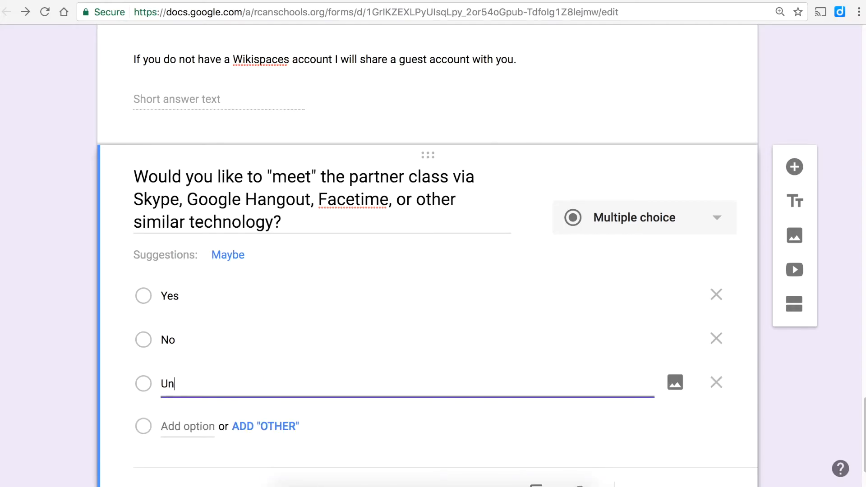
text(ecided)
scroll(433, 271, down, 2)
click(707, 461)
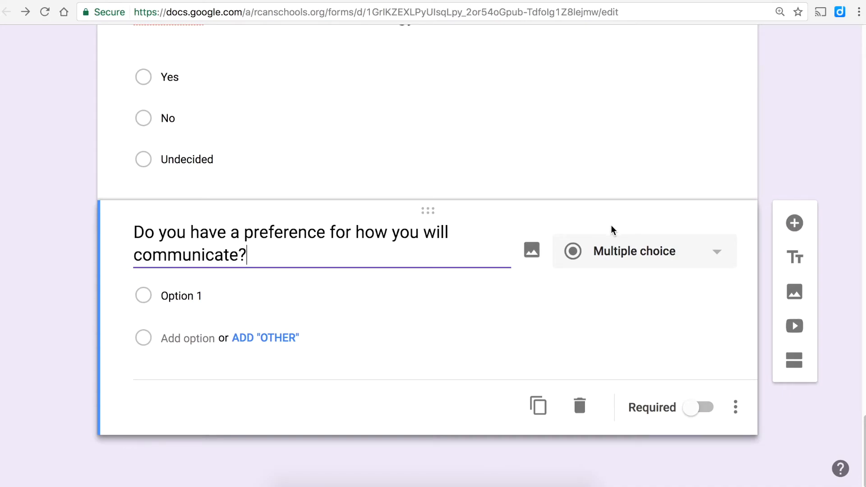
Make the communication question short answer, then add a required 'How many students are in your class?' question.
click(650, 252)
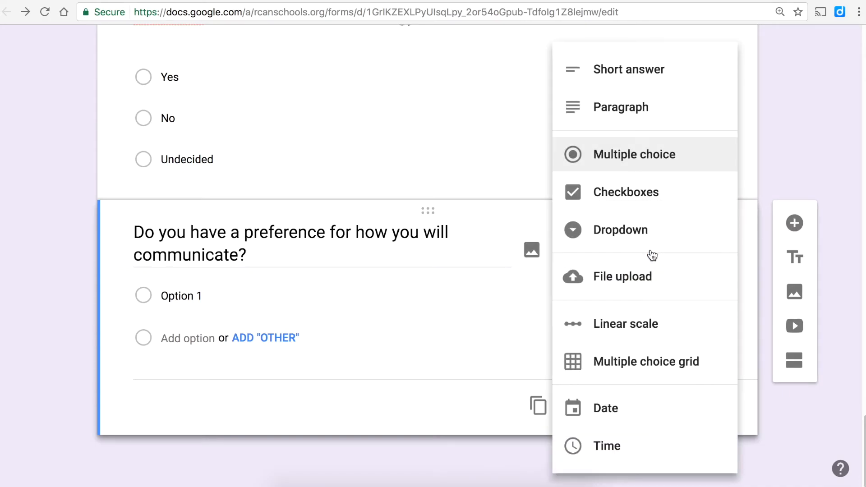
click(632, 72)
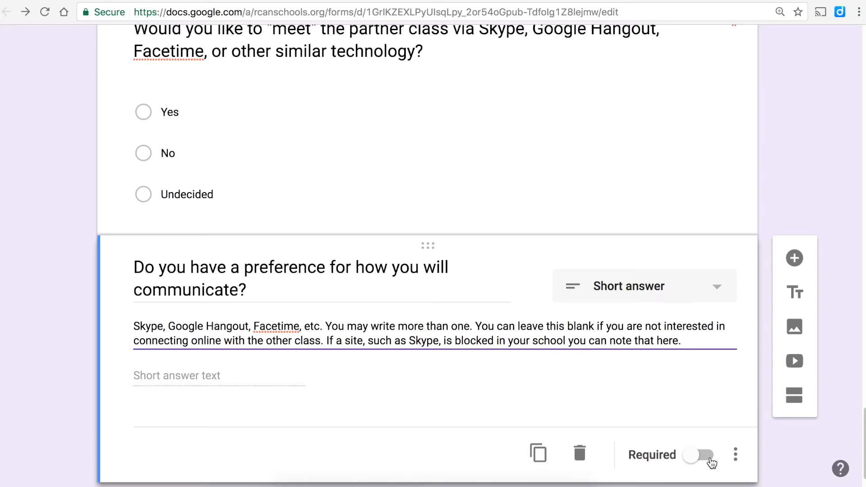
click(795, 258)
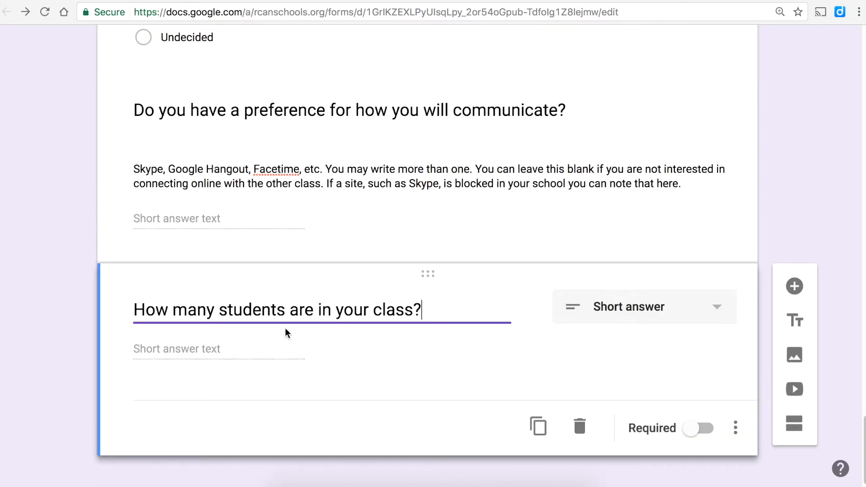
click(700, 432)
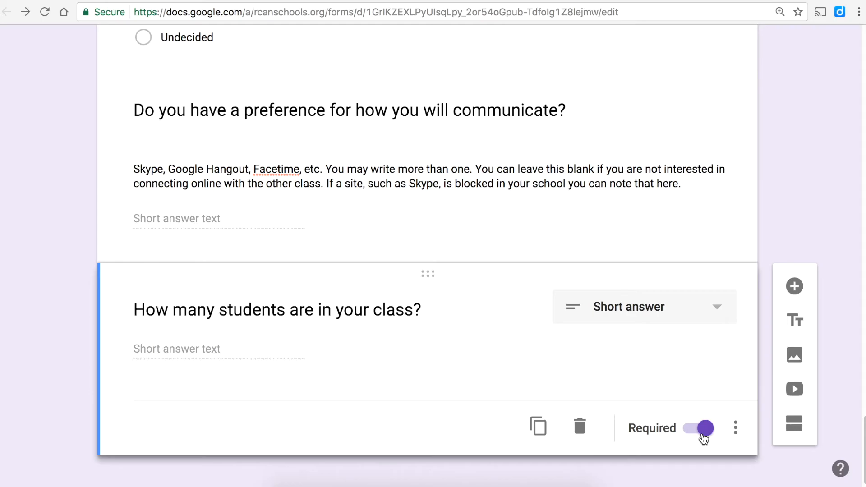
scroll(703, 438, up, 20)
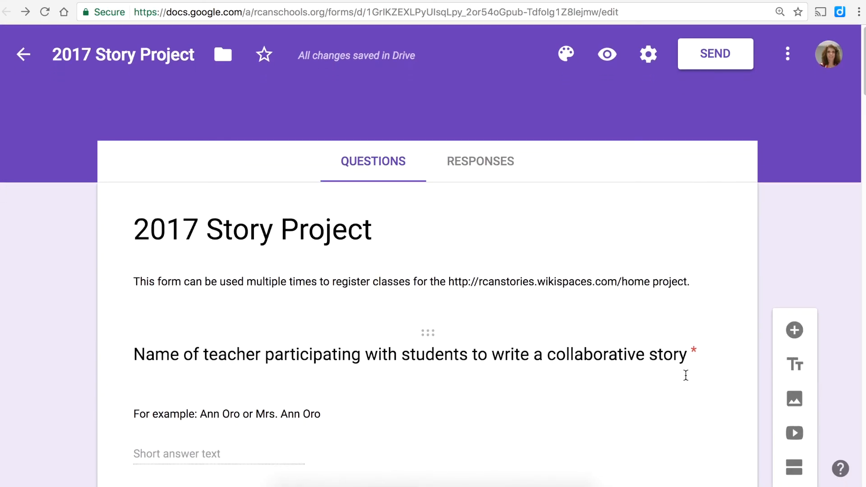
click(613, 56)
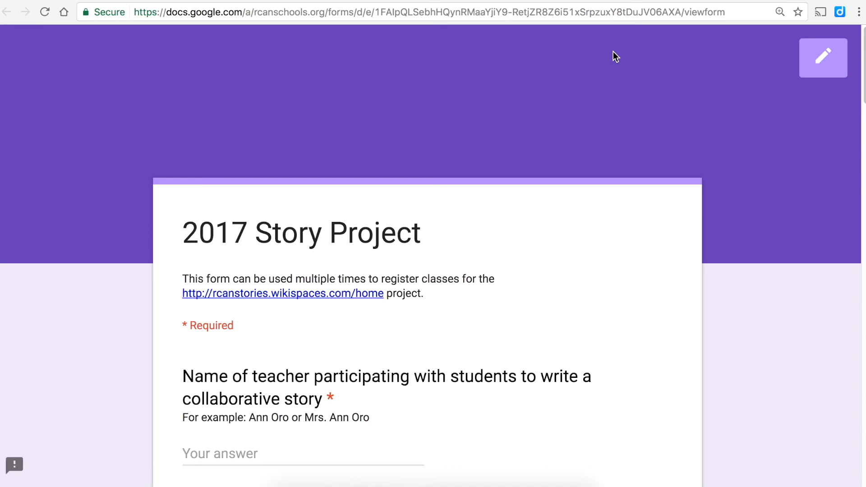
scroll(599, 92, down, 7)
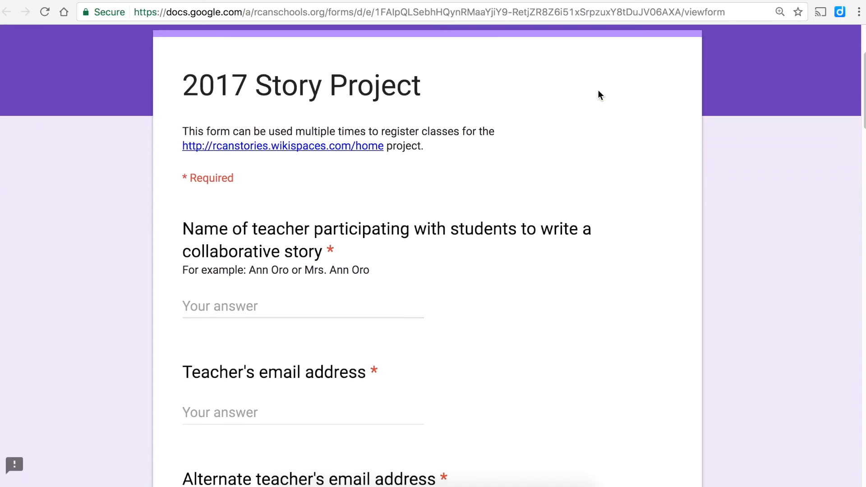
scroll(598, 90, down, 10)
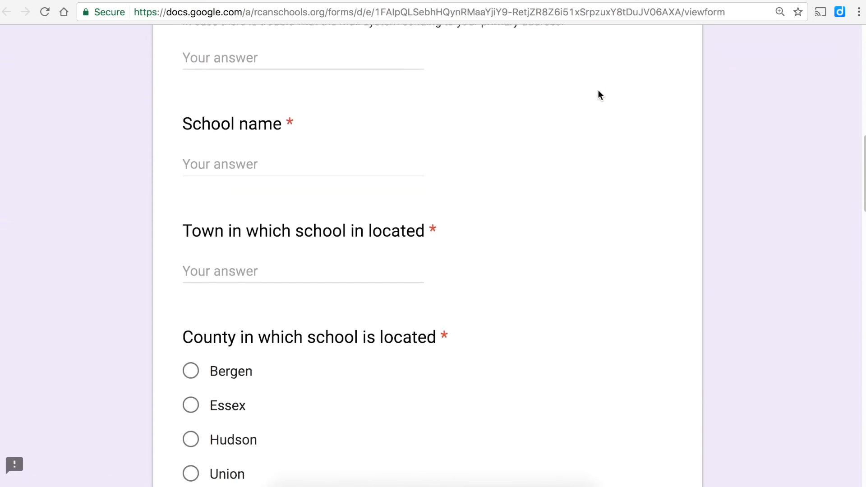
scroll(598, 91, down, 12)
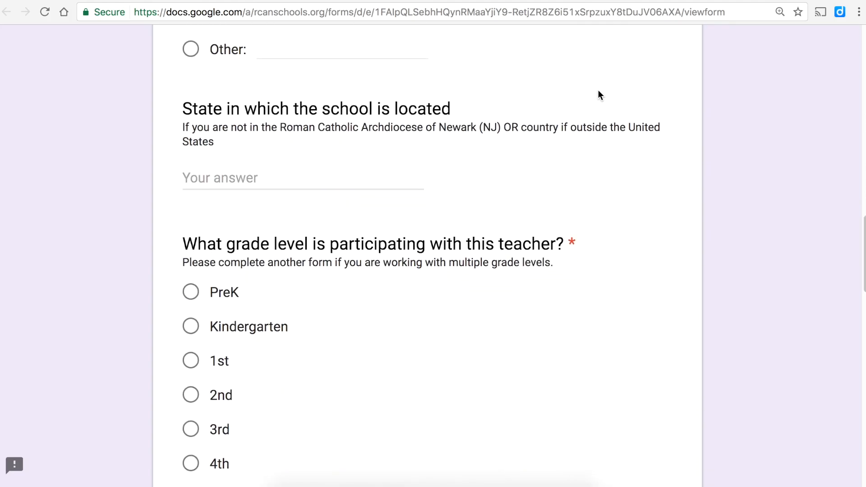
scroll(599, 90, down, 10)
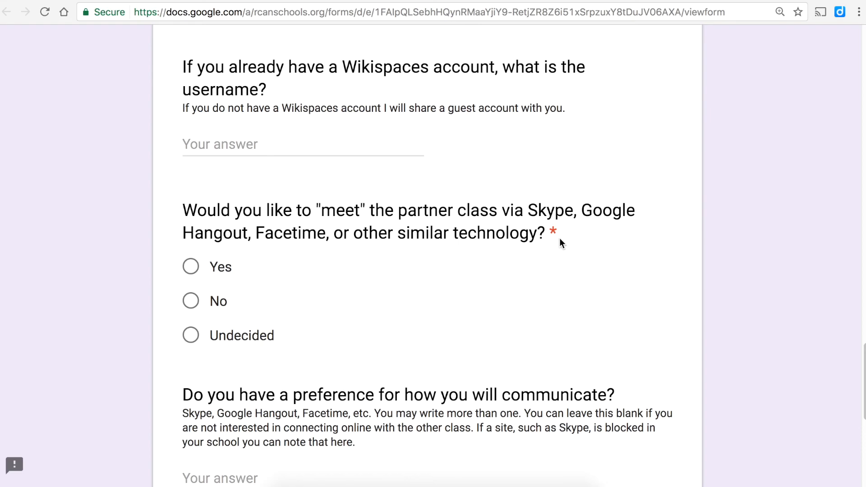
scroll(560, 237, down, 7)
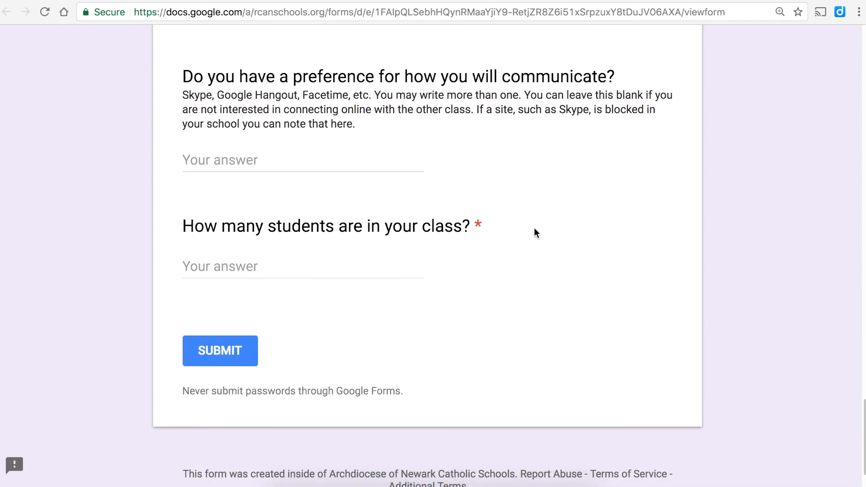
scroll(535, 229, up, 20)
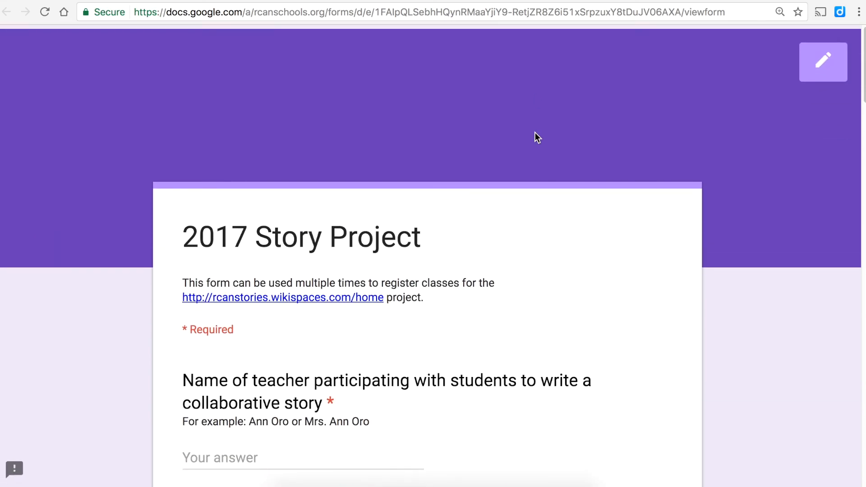
click(513, 0)
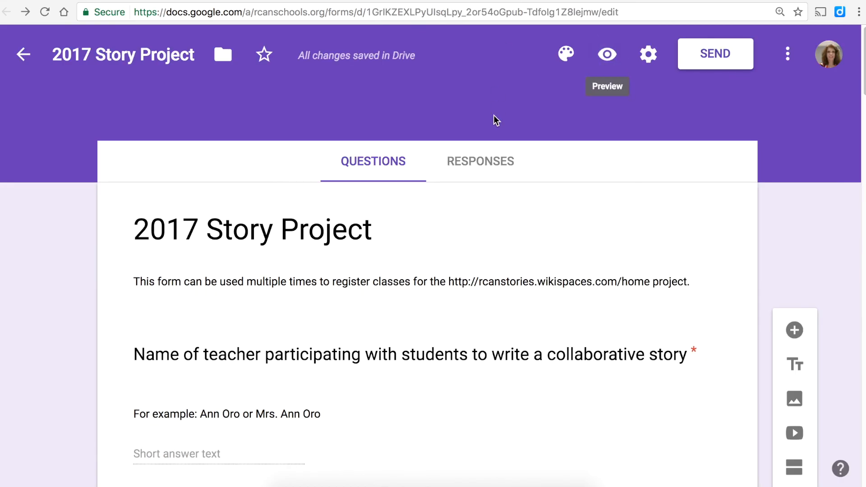